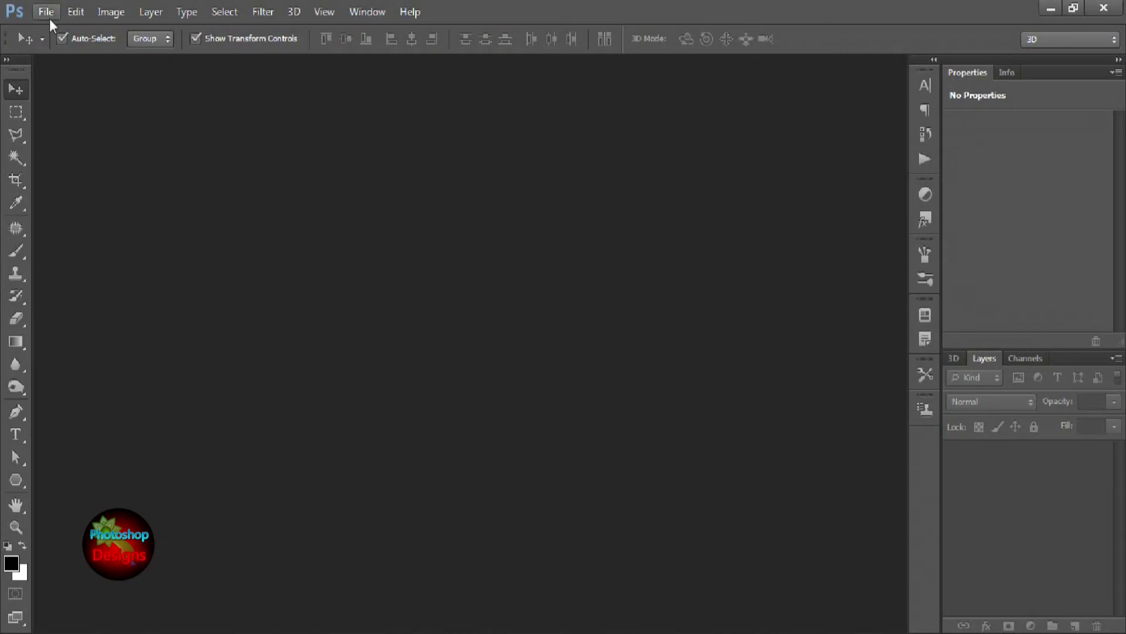
Create a new 1920 × 1080 pixel document with a white background.
left_click(47, 13)
left_click(55, 30)
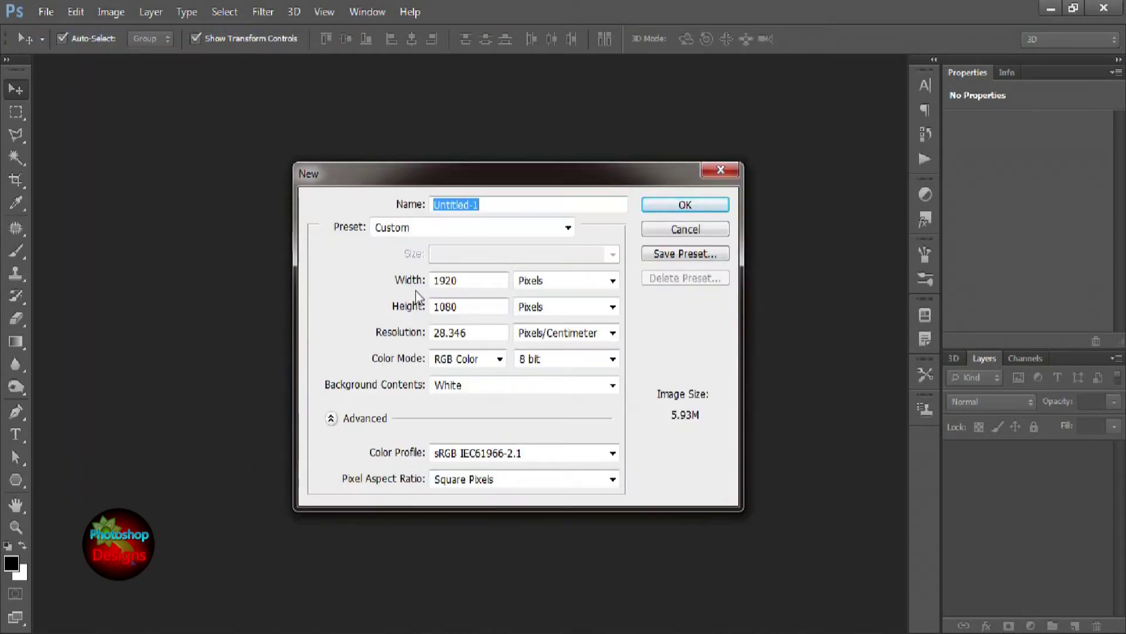
mouse_move(467, 279)
left_mouse_down()
mouse_move(428, 282)
mouse_move(428, 307)
left_mouse_up()
left_click_drag(478, 337, 420, 339)
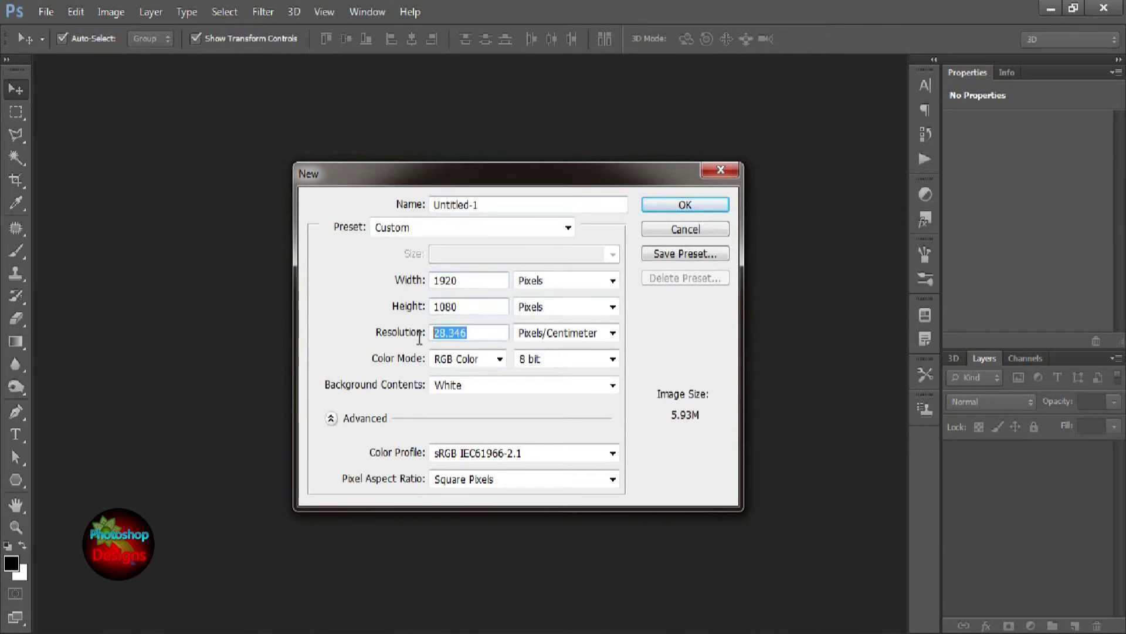
left_click(691, 204)
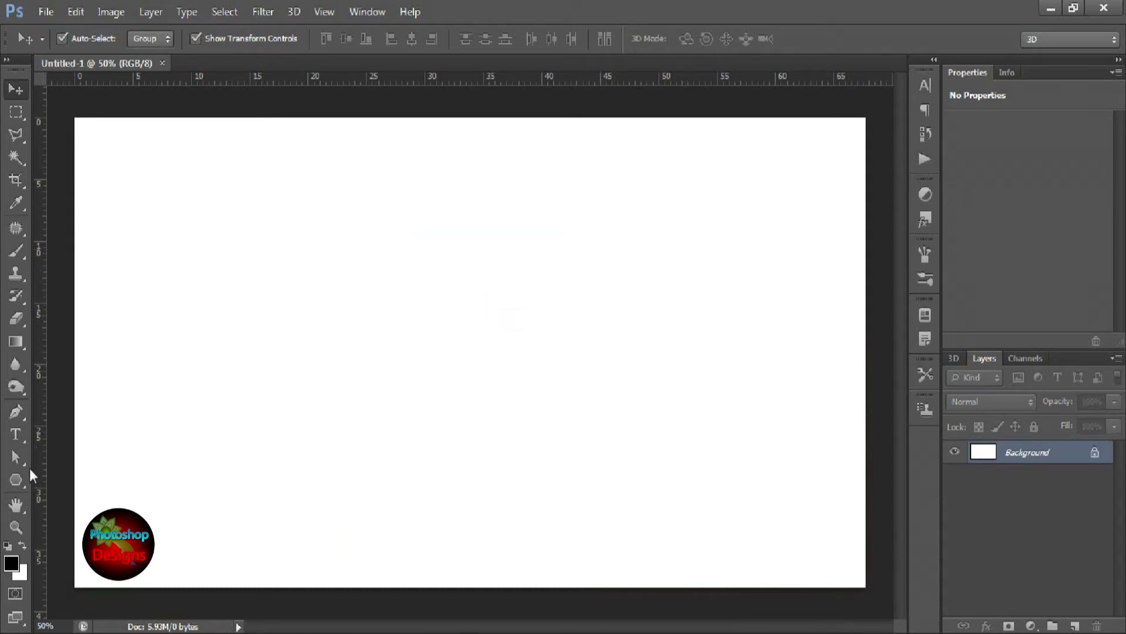
left_click(16, 482)
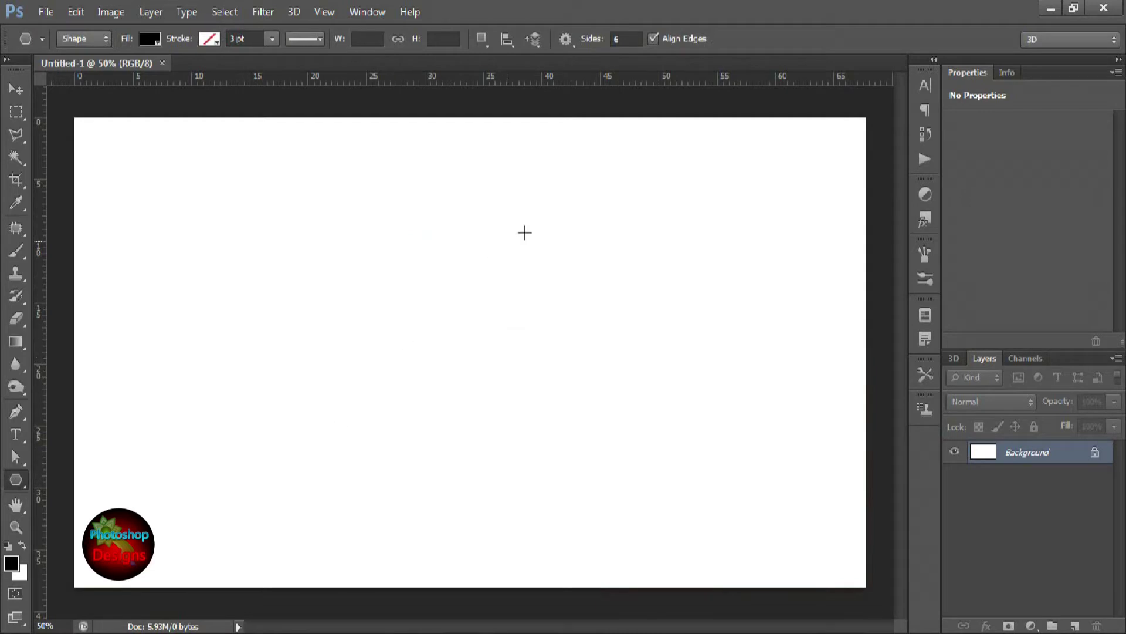
Draw a six-sided black hexagon, Polygon 1, in the upper middle of the canvas.
left_click(638, 38)
left_click_drag(435, 271, 443, 324)
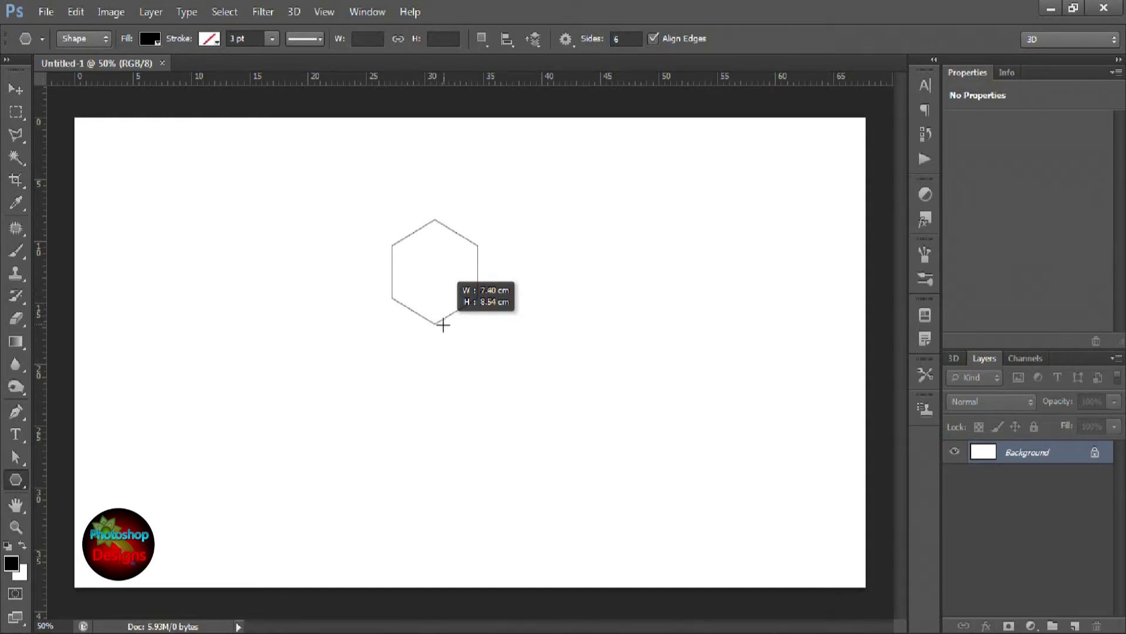
left_click_drag(443, 324, 444, 328)
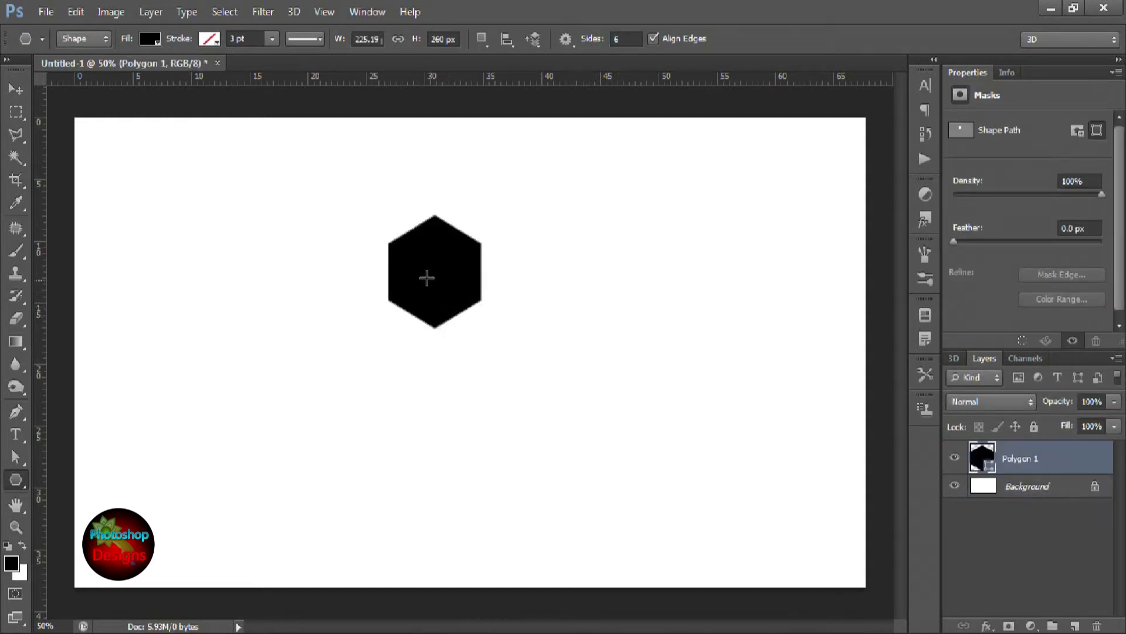
left_click(21, 91)
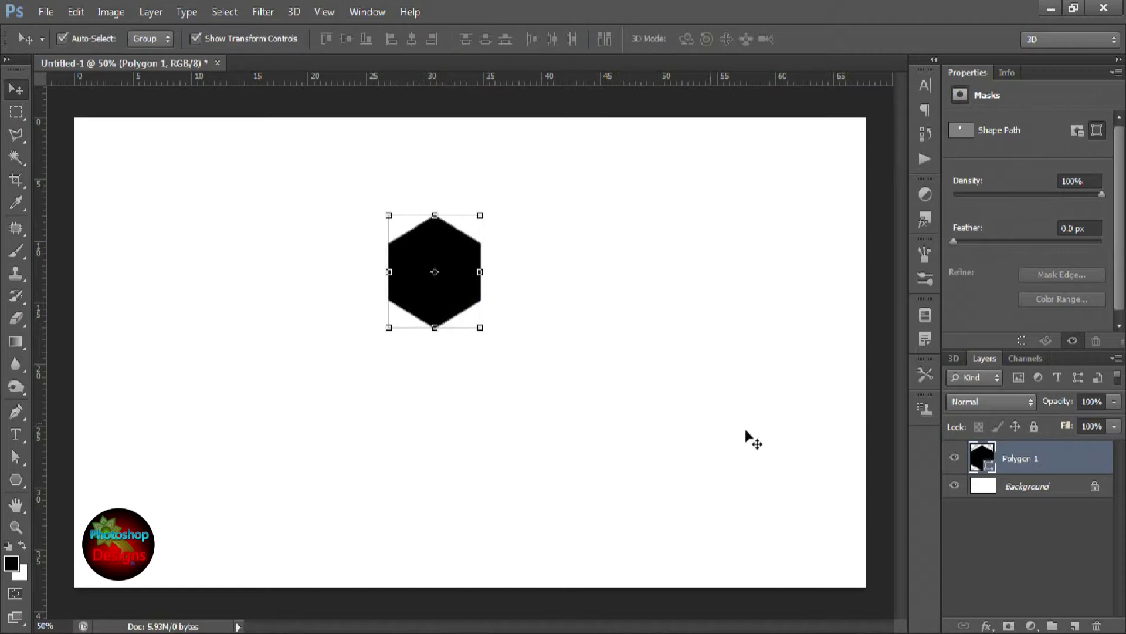
double_click(1100, 457)
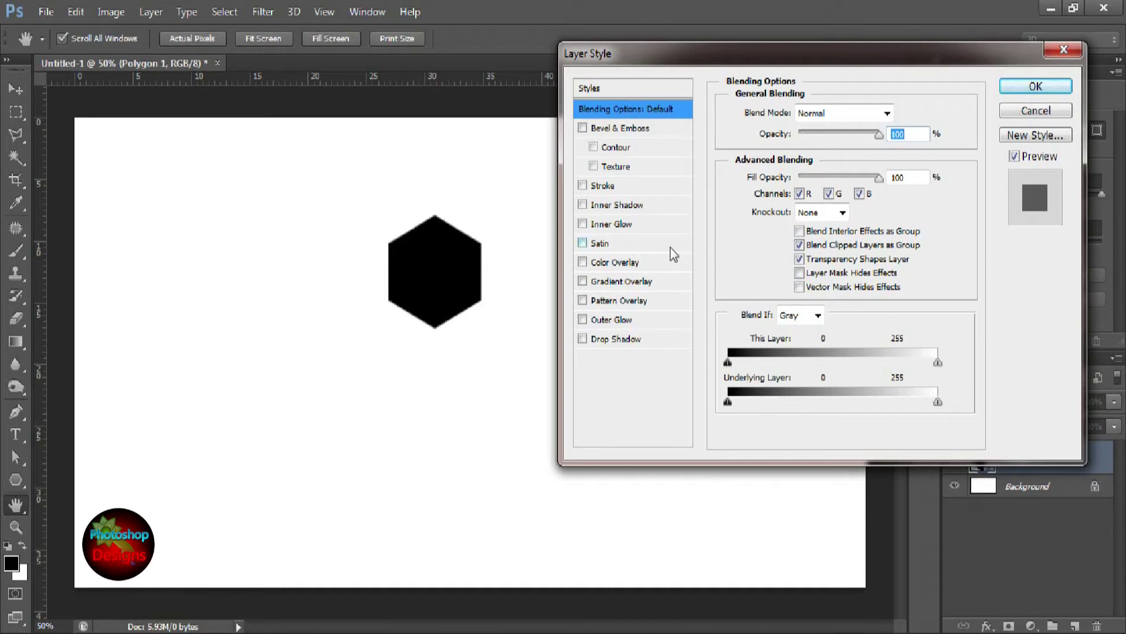
Give the hexagon a Color Overlay in light gray d4d4d4.
left_click(621, 264)
left_click(898, 115)
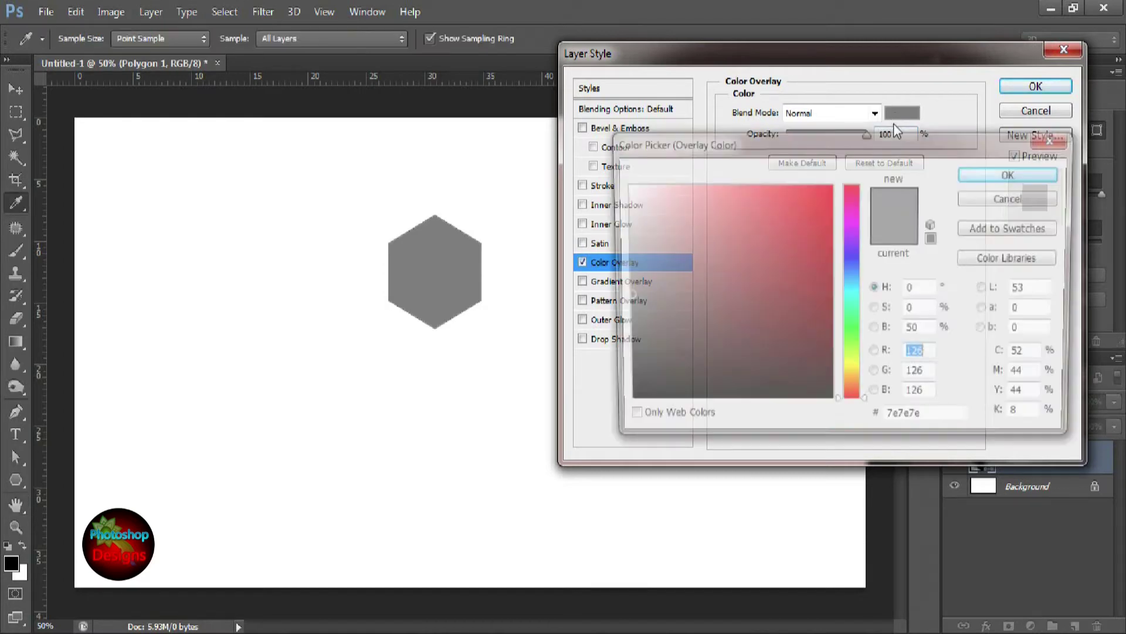
left_click_drag(935, 422, 861, 422)
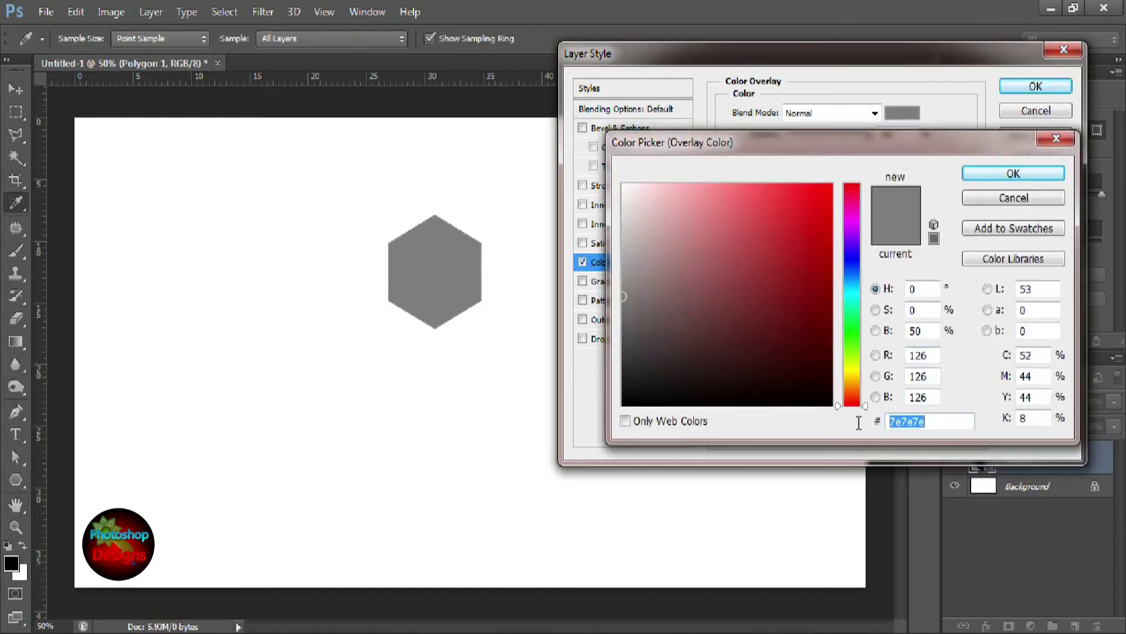
type("d4d4d4")
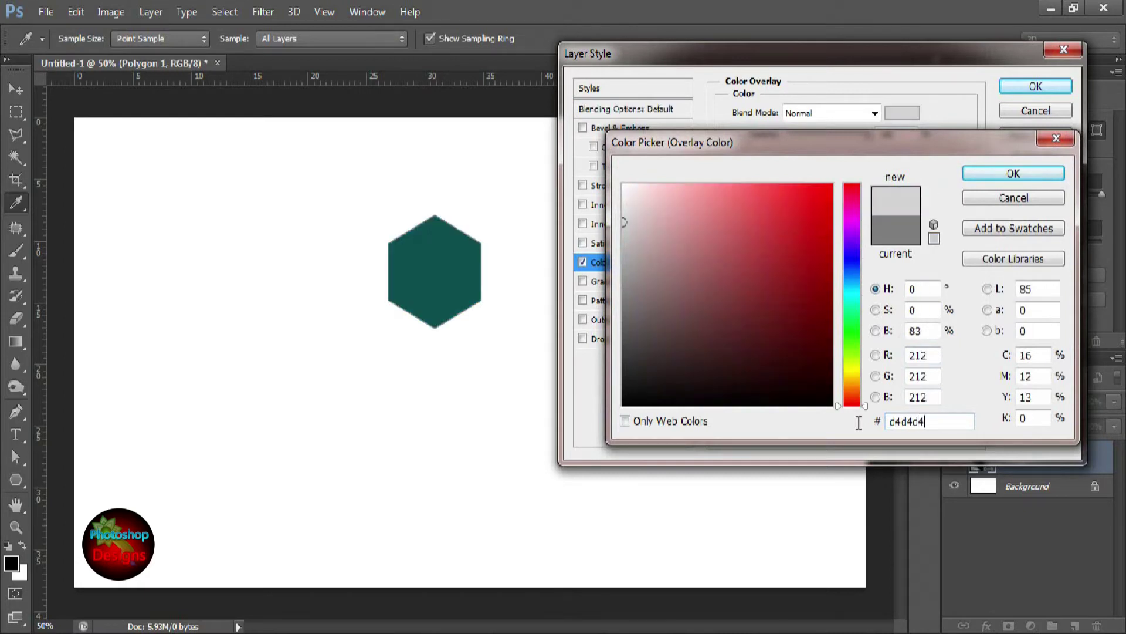
left_click_drag(954, 420, 846, 422)
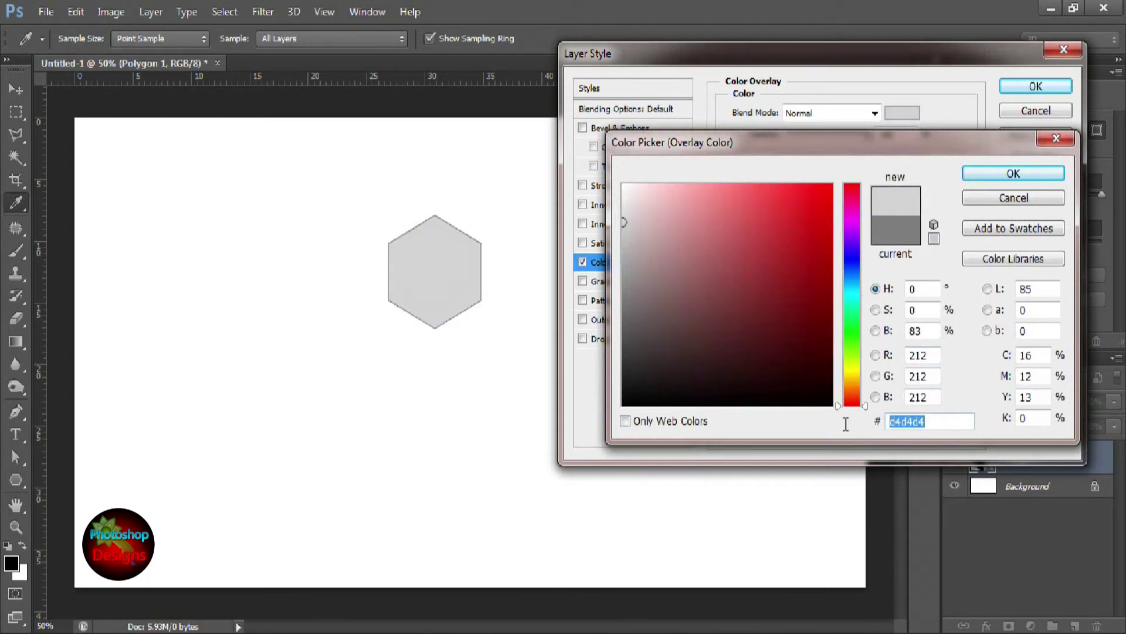
left_click(1007, 176)
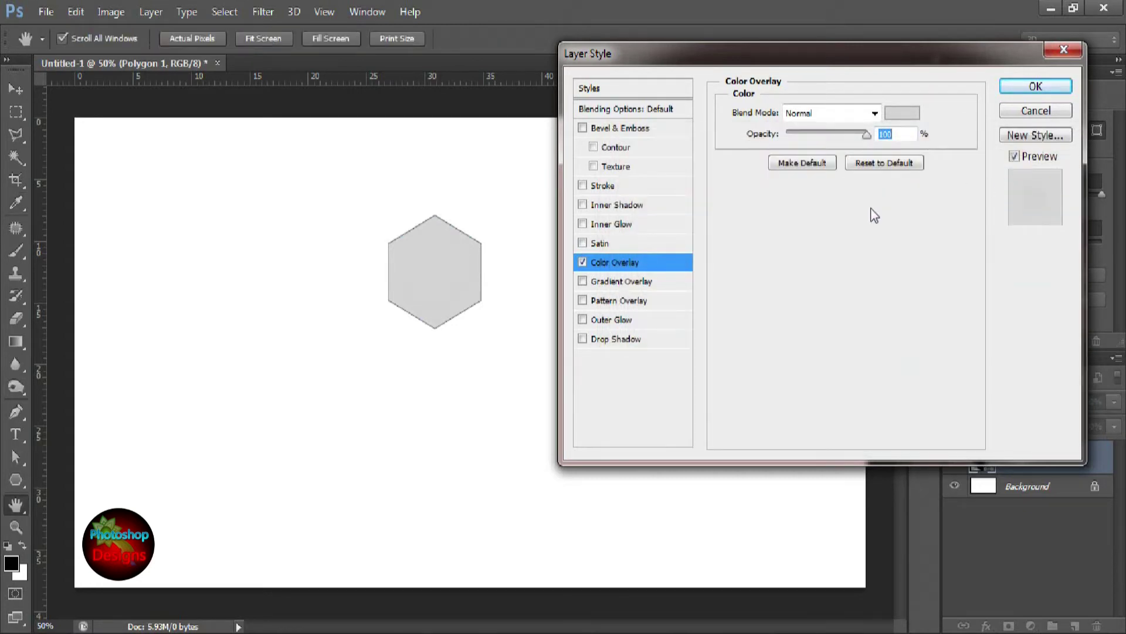
Add a solid black 7 px Stroke around the hexagon.
left_click(636, 188)
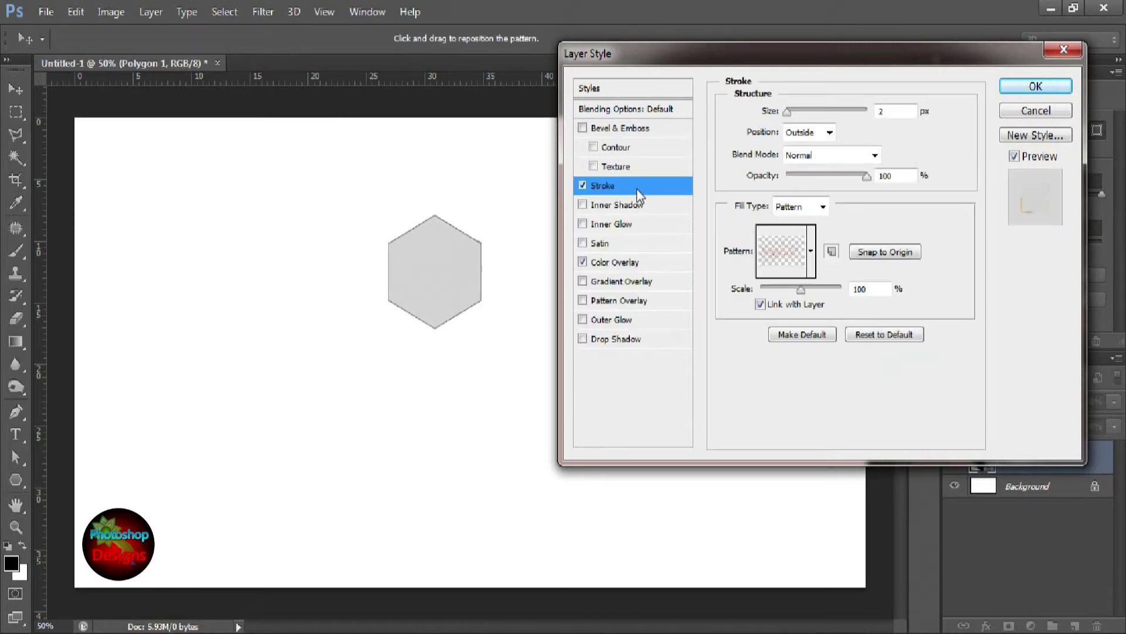
left_click(795, 206)
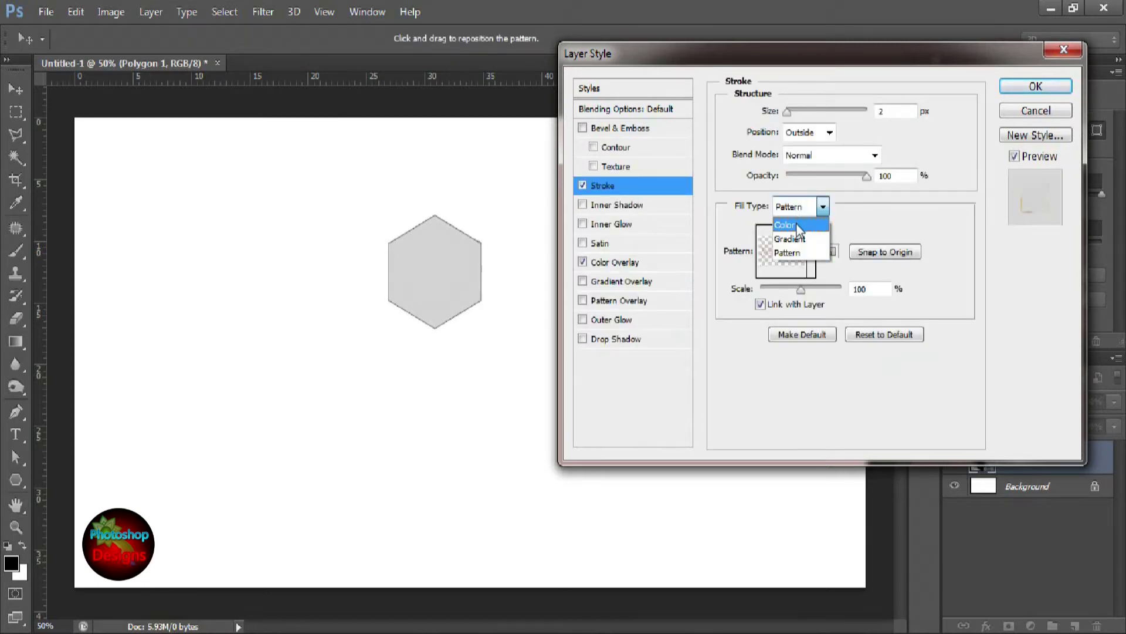
left_click(797, 222)
left_click(780, 234)
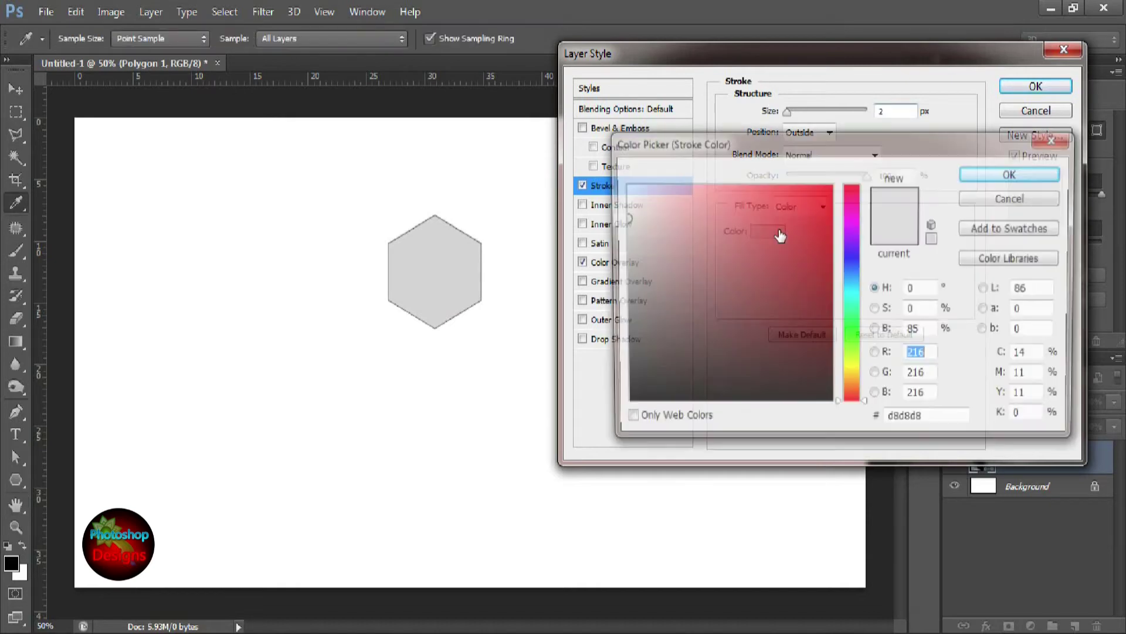
left_click_drag(710, 297, 604, 437)
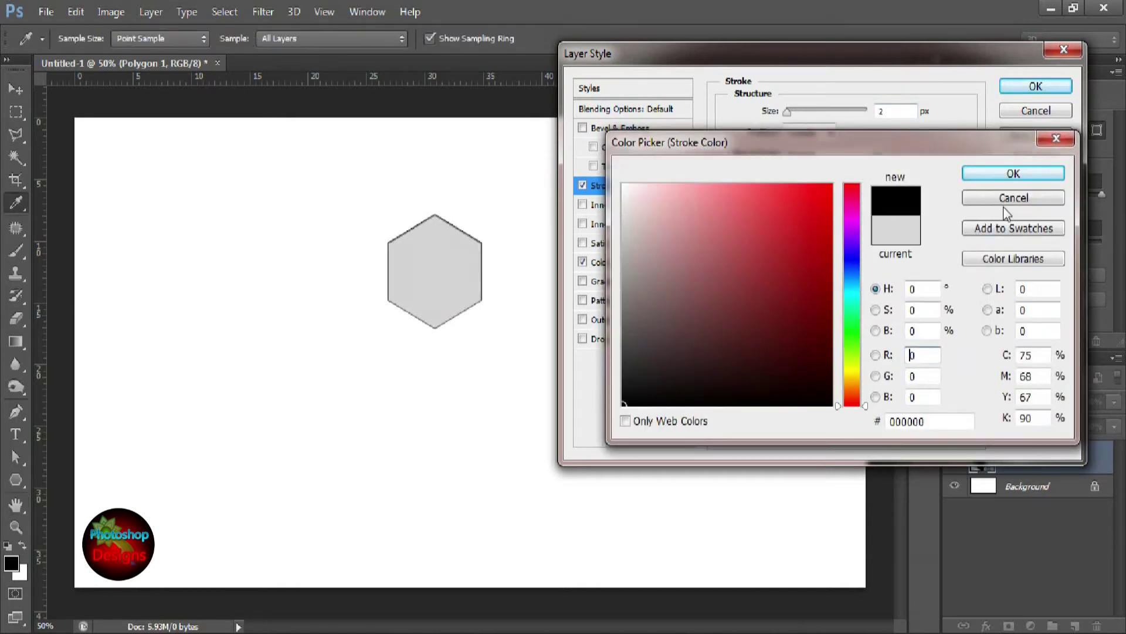
left_click(1013, 174)
double_click(902, 112)
left_click_drag(899, 111, 858, 111)
type("8")
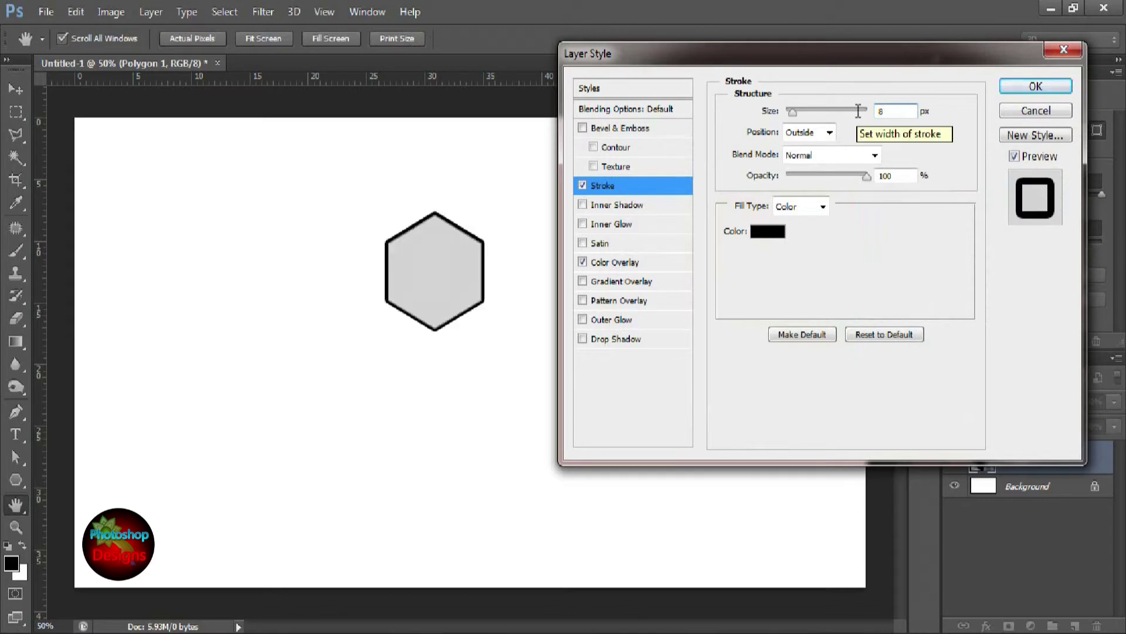
key("BackSpace")
type("7")
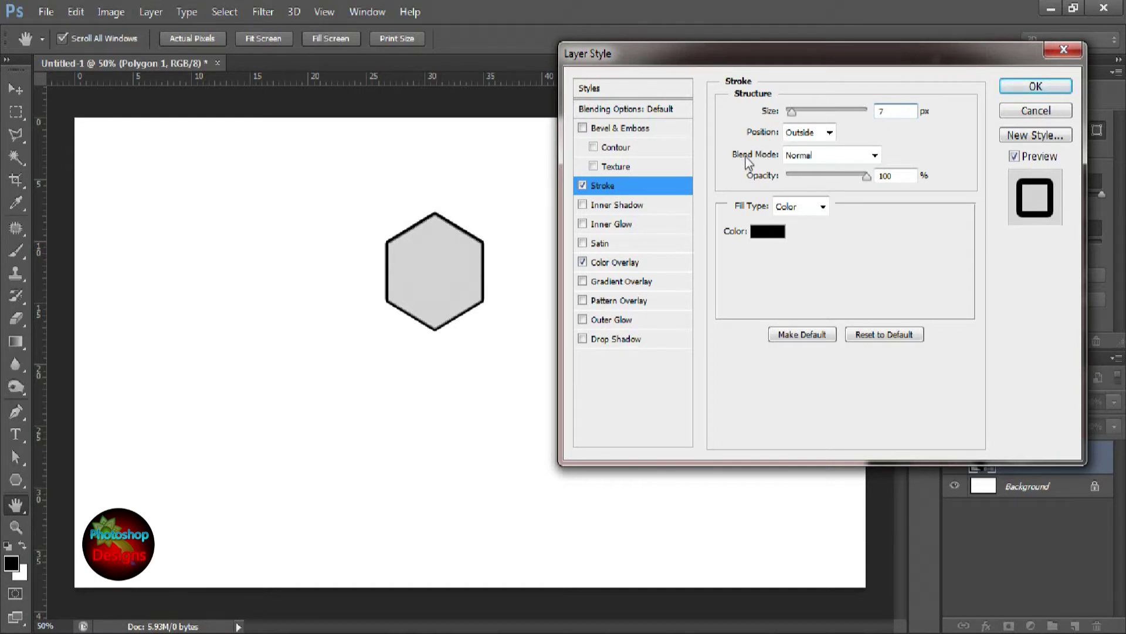
left_click(654, 207)
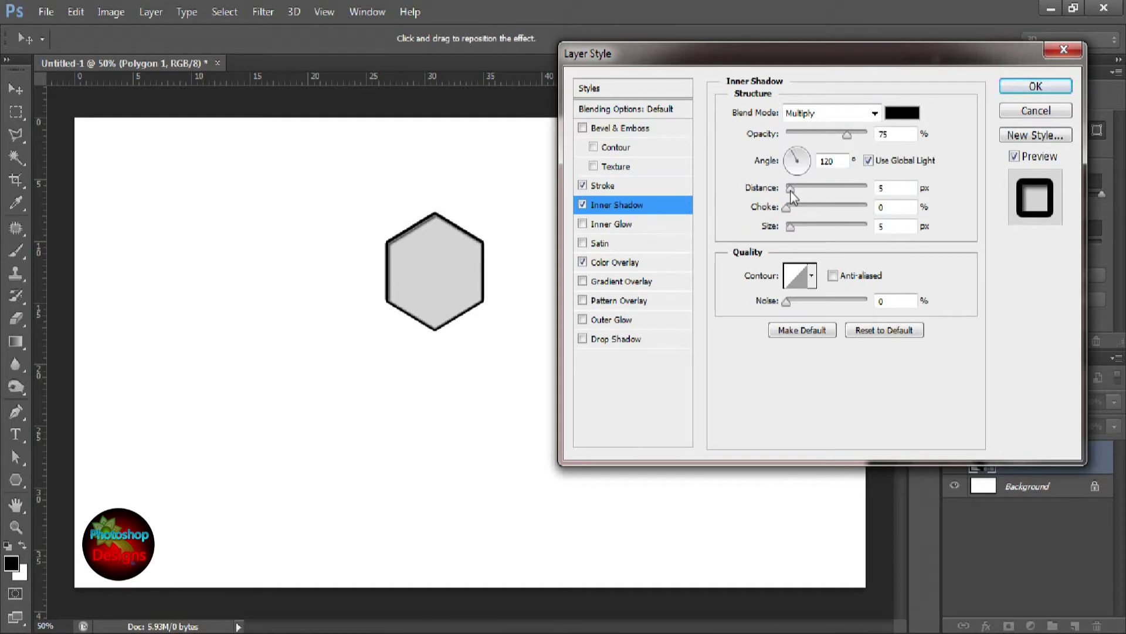
Set the inner shadow to 34 px distance, 32 px size and 33% opacity.
left_click_drag(791, 191, 814, 189)
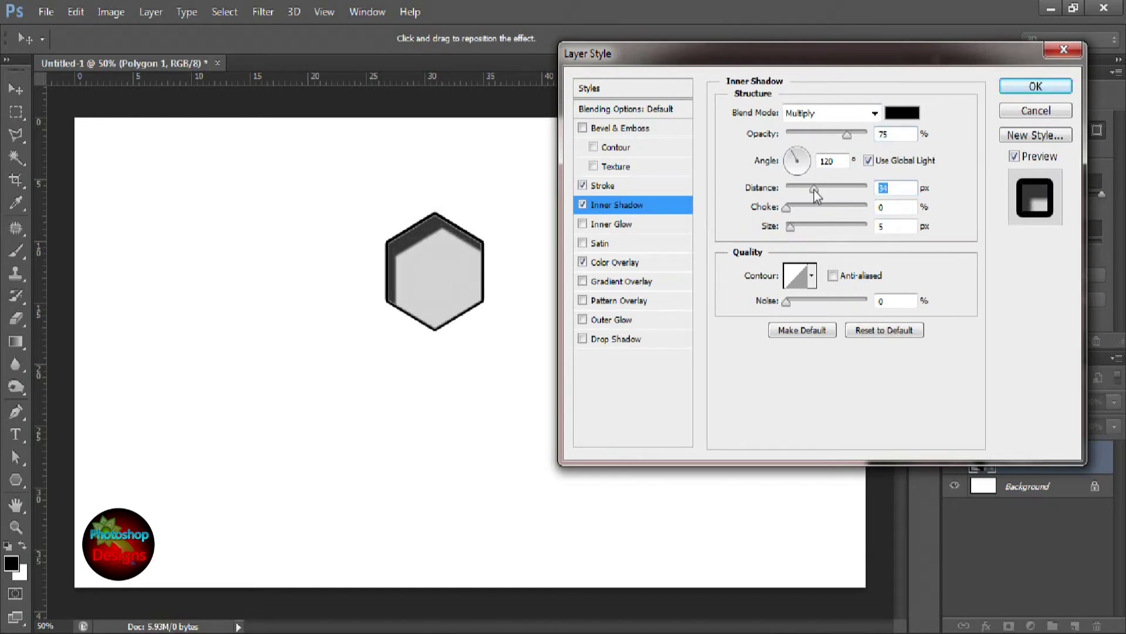
left_click_drag(792, 232, 803, 234)
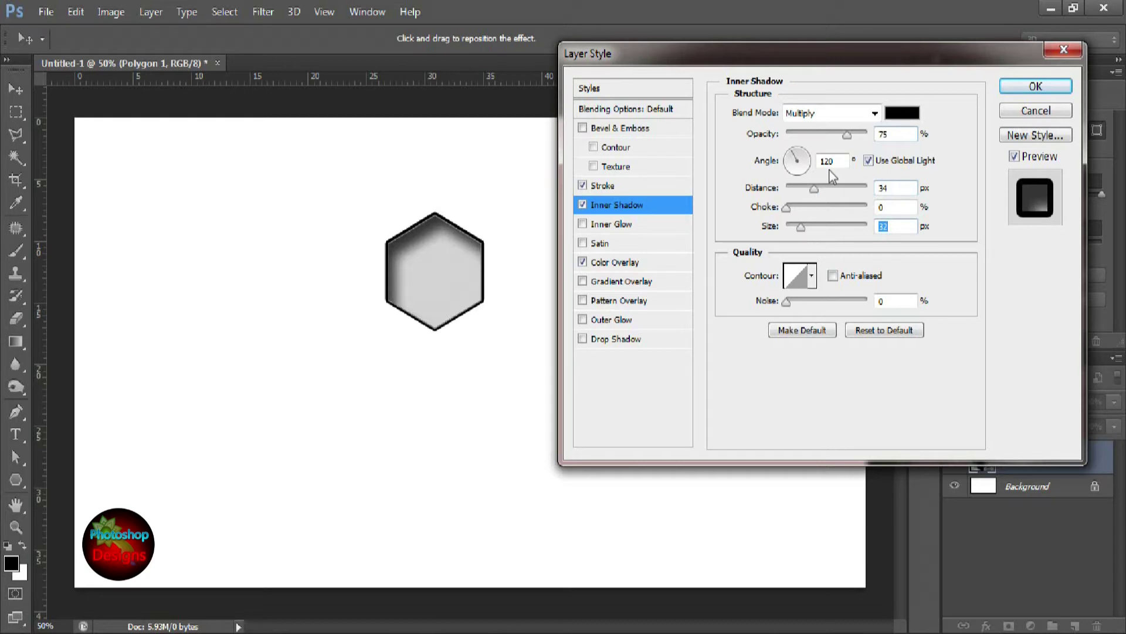
left_click_drag(846, 134, 818, 134)
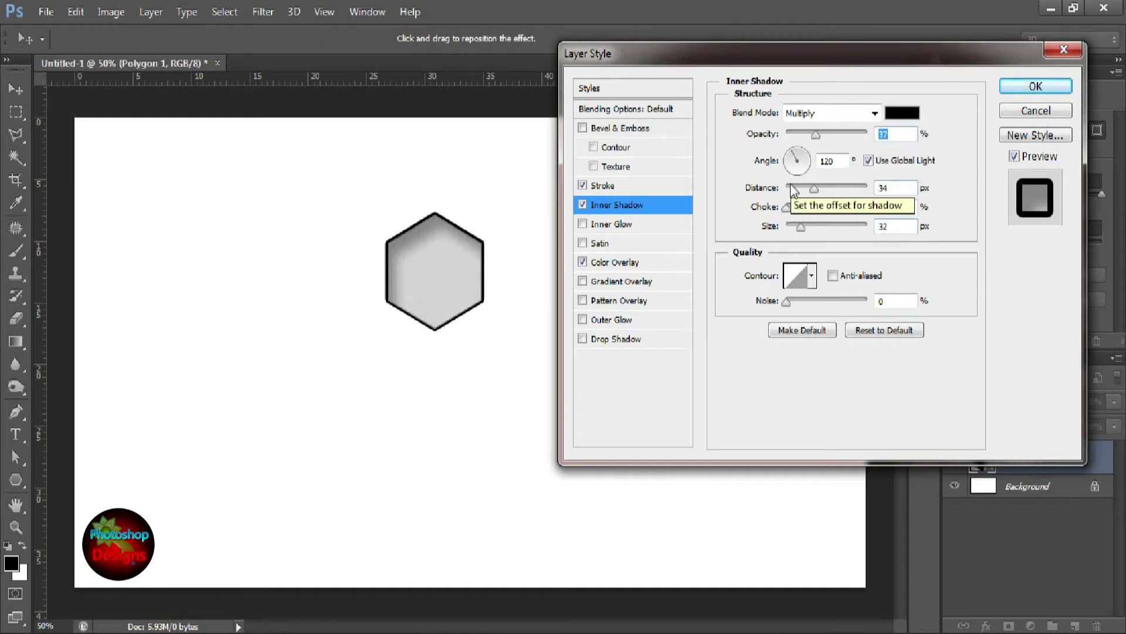
left_click_drag(815, 134, 812, 135)
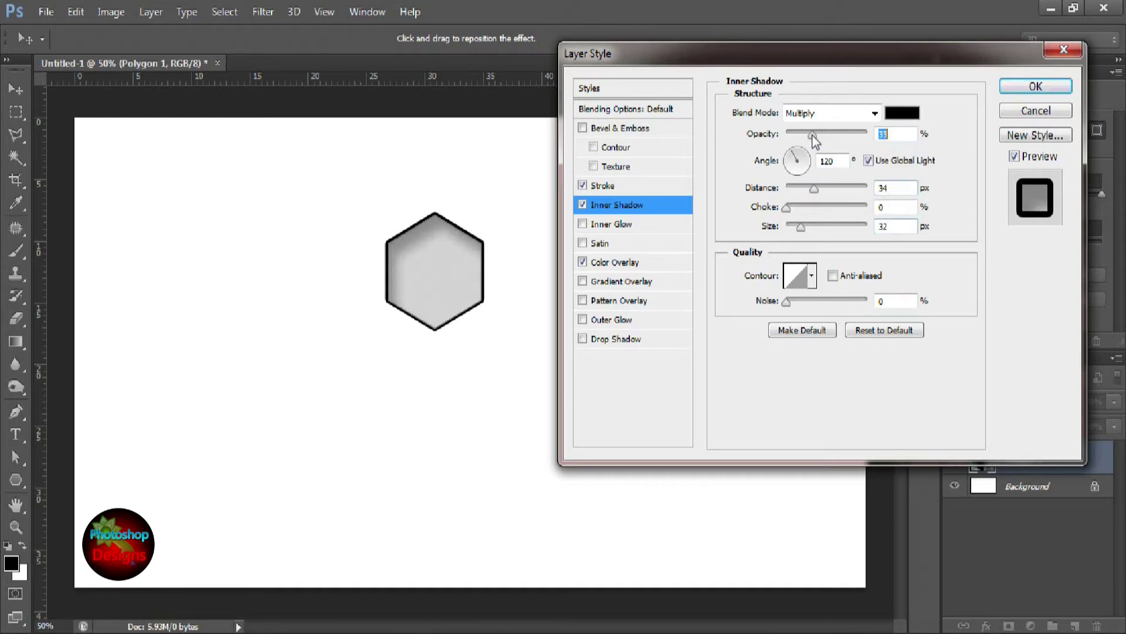
left_click(637, 226)
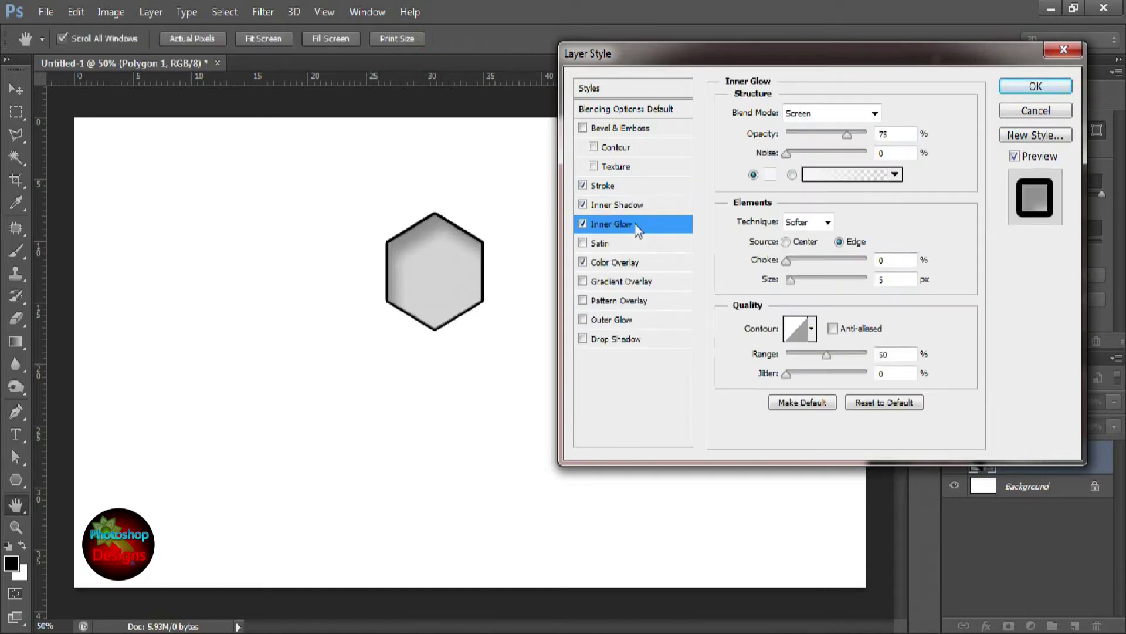
Make the inner glow white at 100% opacity, about 21% choke and 38 px size.
left_click(770, 174)
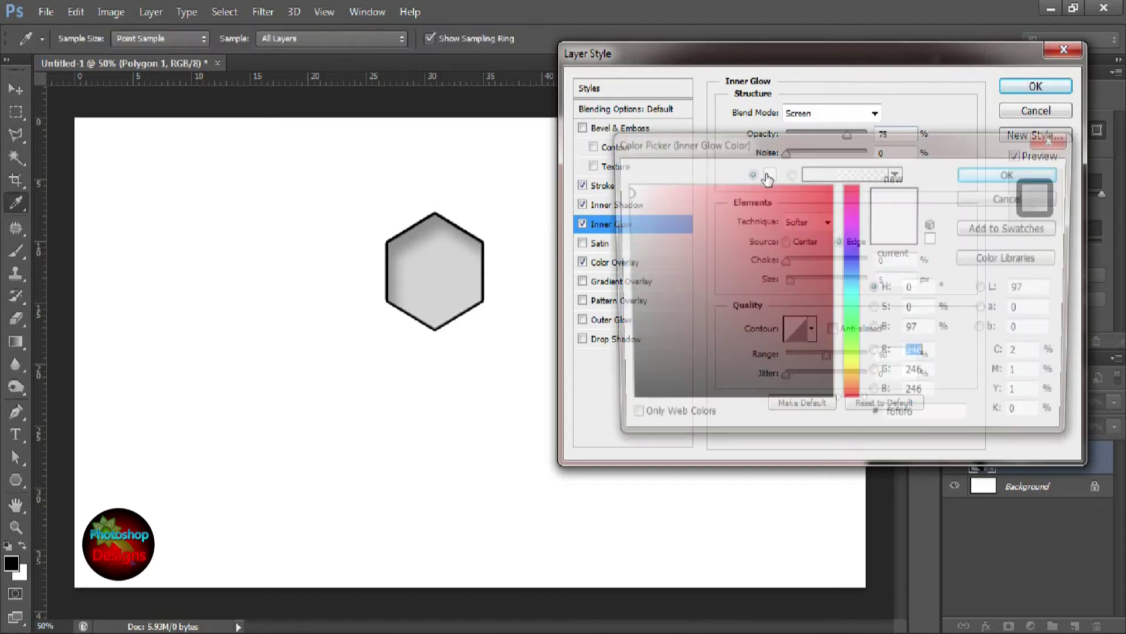
left_click_drag(650, 205, 623, 184)
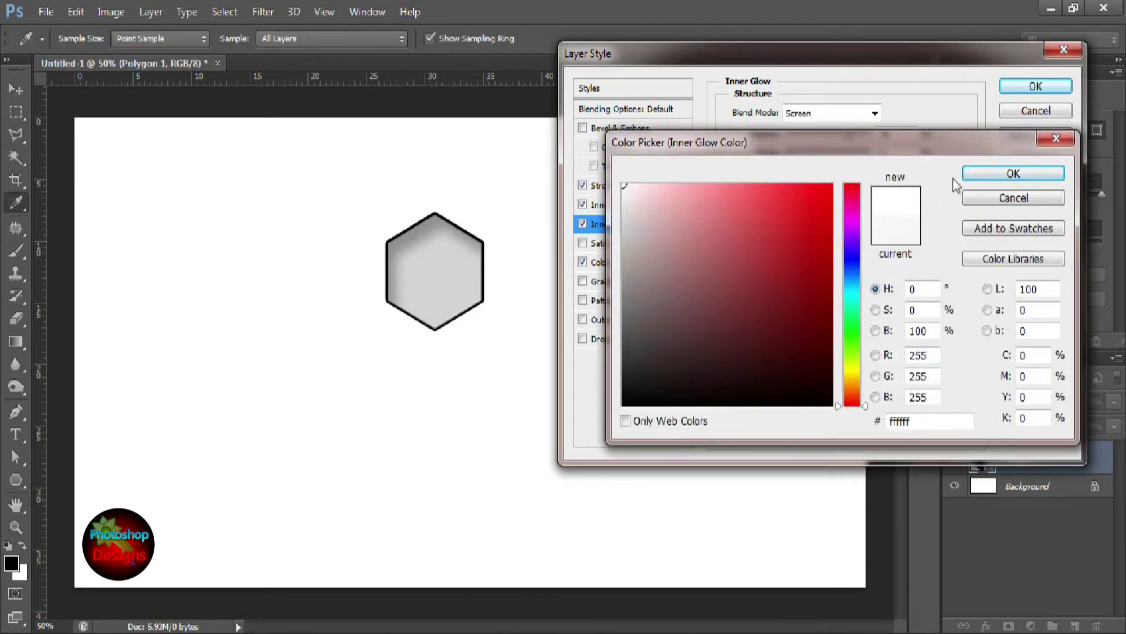
left_click(983, 173)
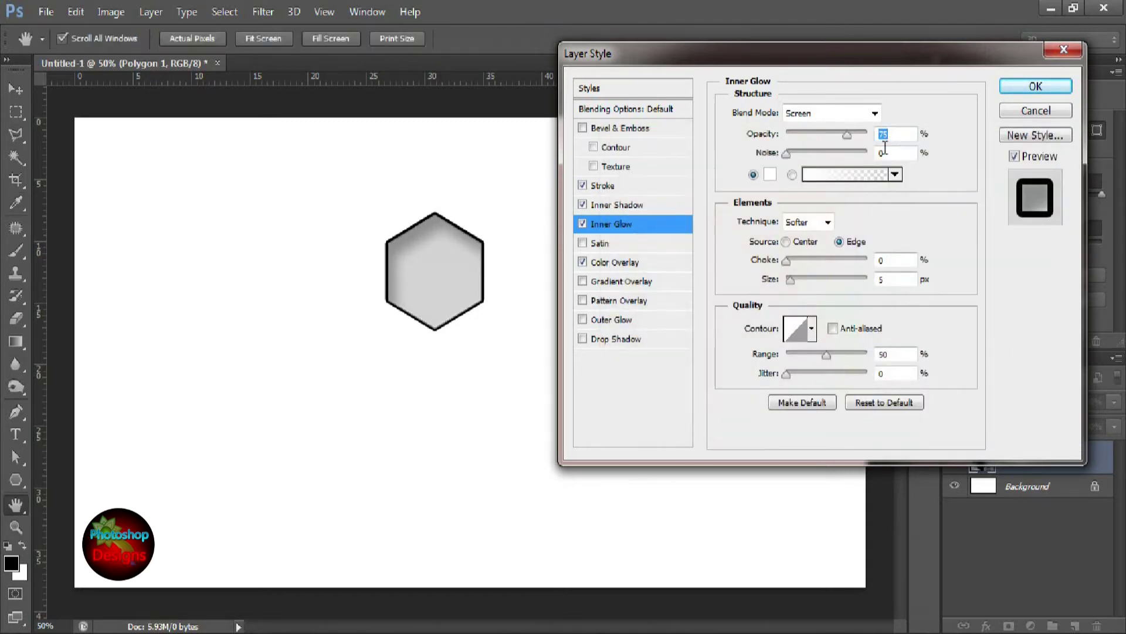
left_click_drag(847, 136, 868, 136)
left_click_drag(790, 262, 801, 264)
left_click_drag(804, 262, 802, 286)
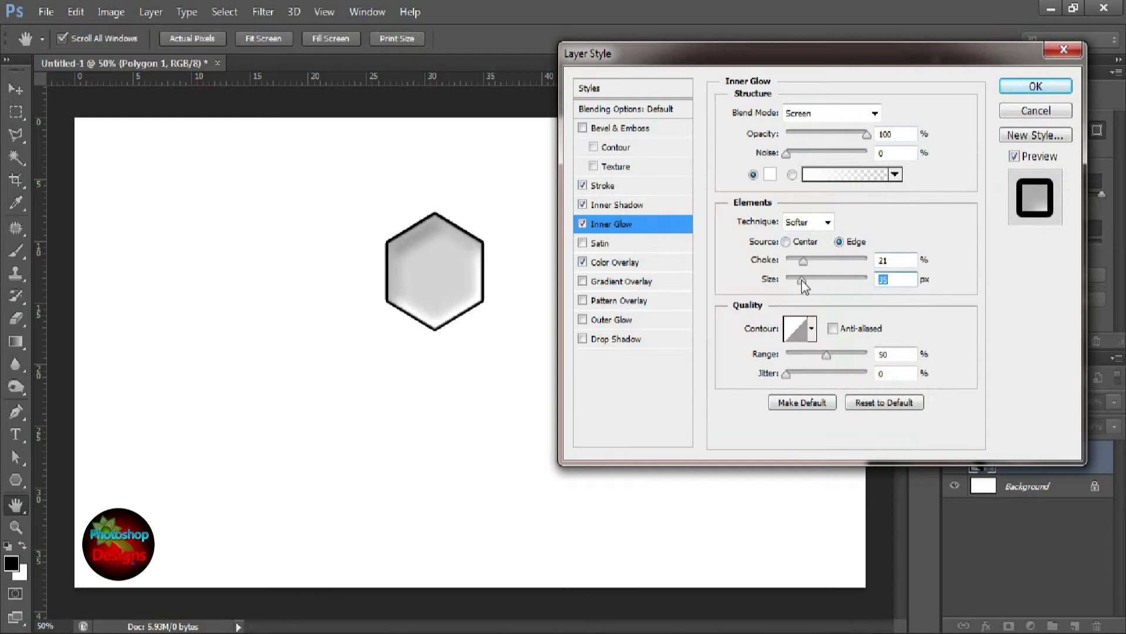
left_click_drag(804, 285, 805, 287)
Confirm the layer styles and move the hexagon nearer the canvas centre.
left_click(1035, 86)
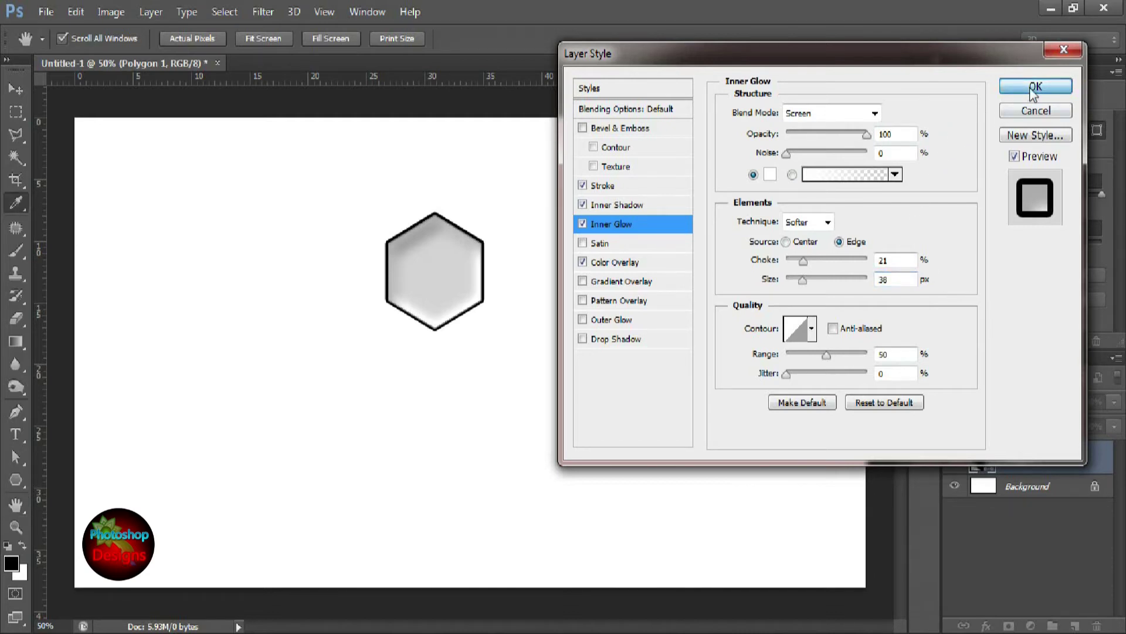
left_click_drag(456, 259, 500, 332)
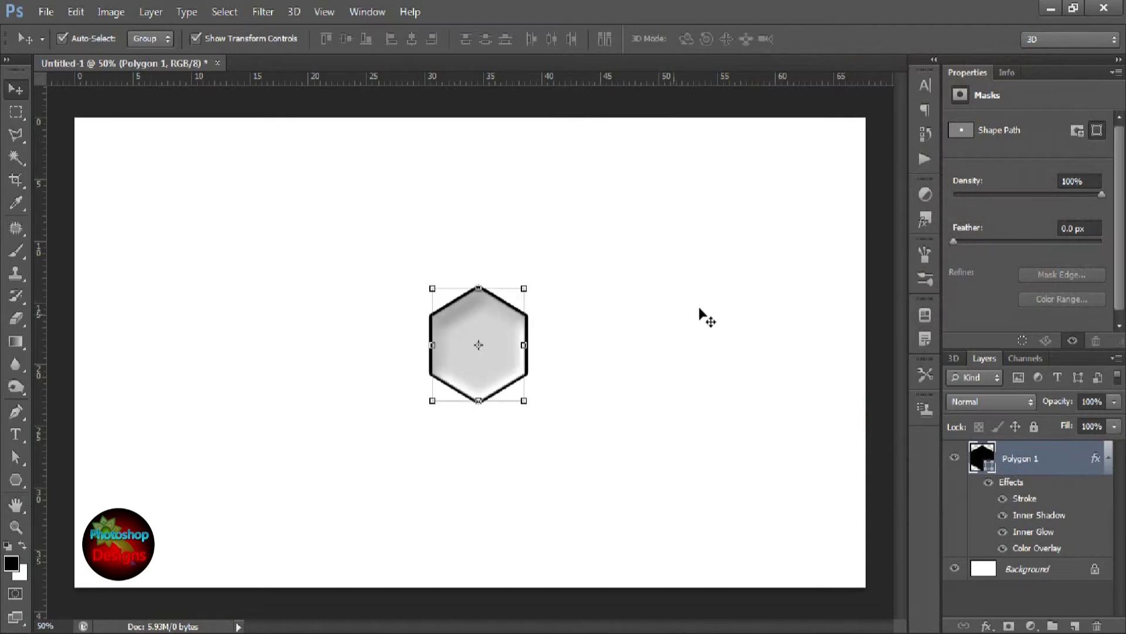
left_click(114, 16)
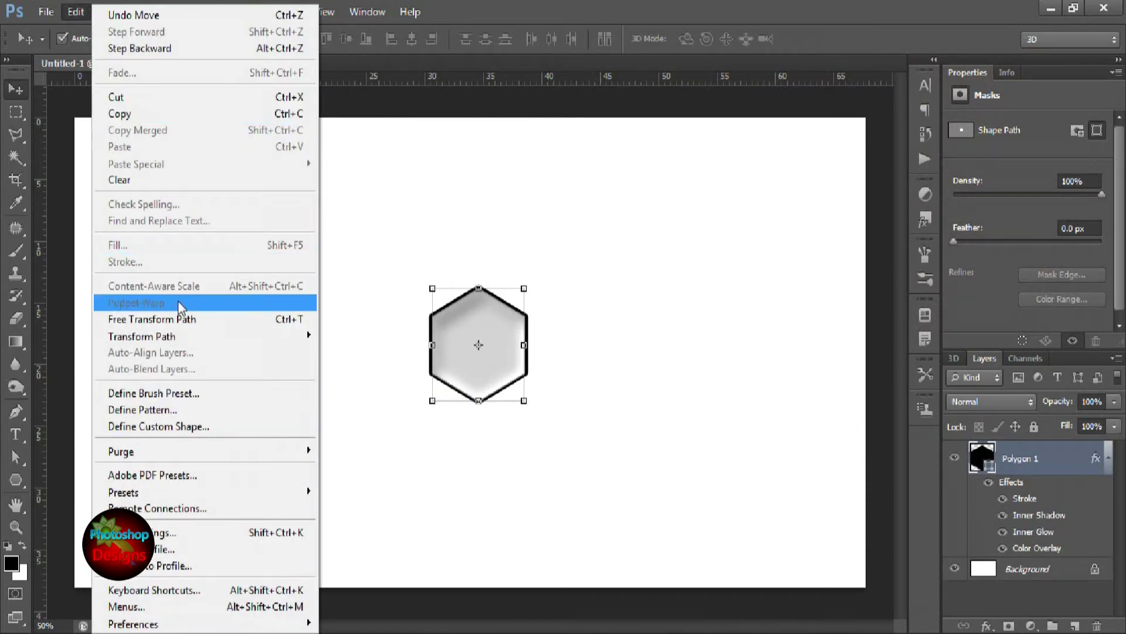
Define the styled hexagon as a brush preset named Hexagon.
left_click(206, 393)
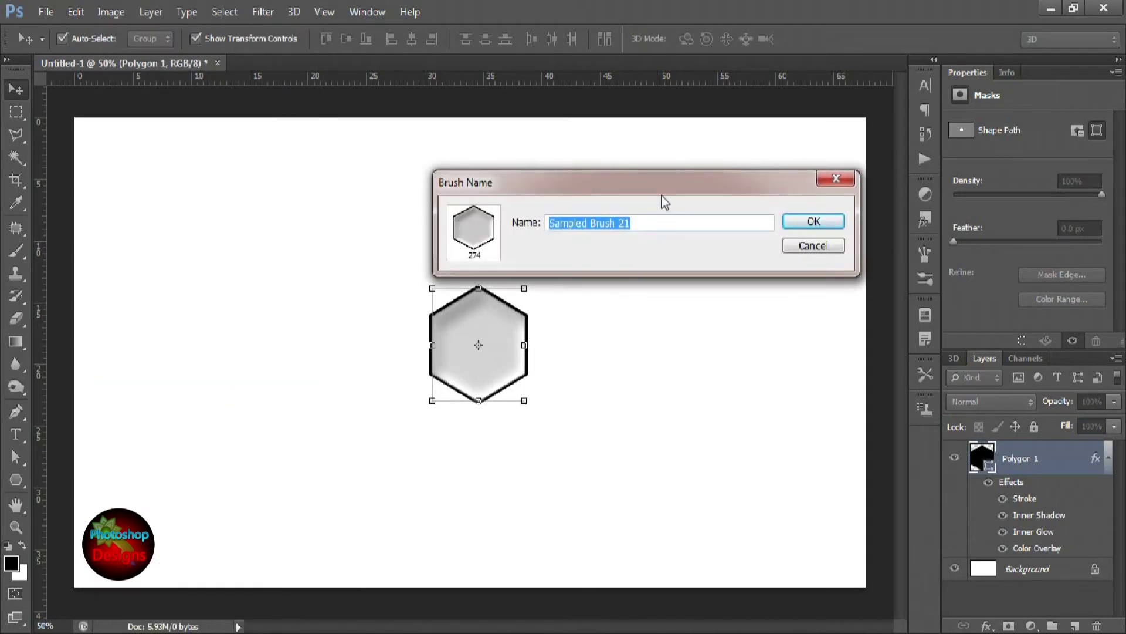
type("Hexagon")
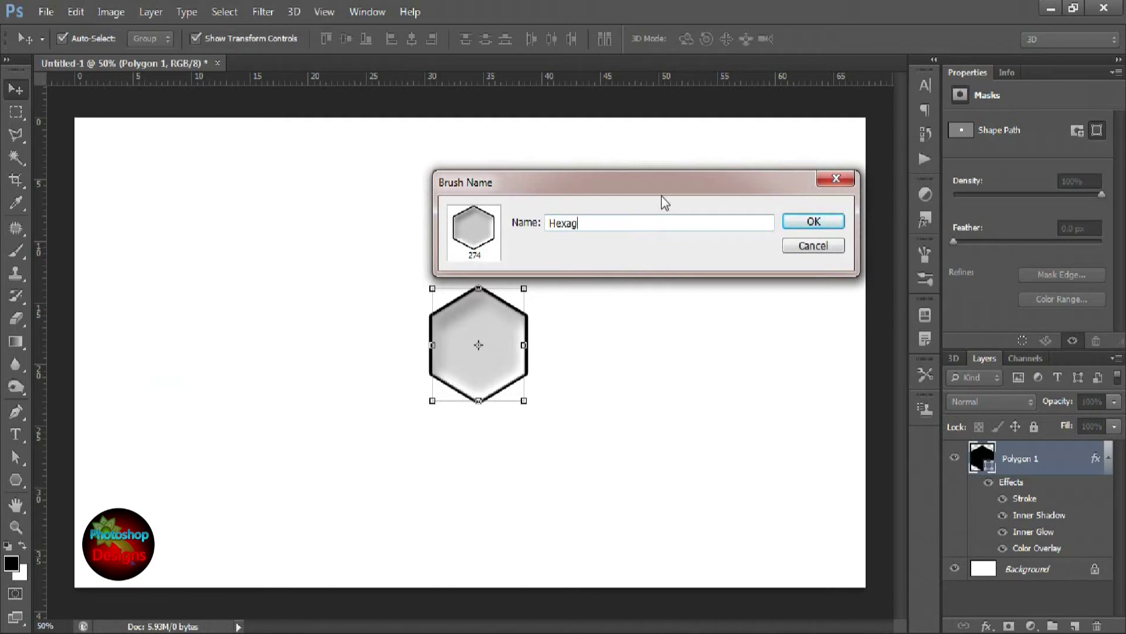
left_click(815, 223)
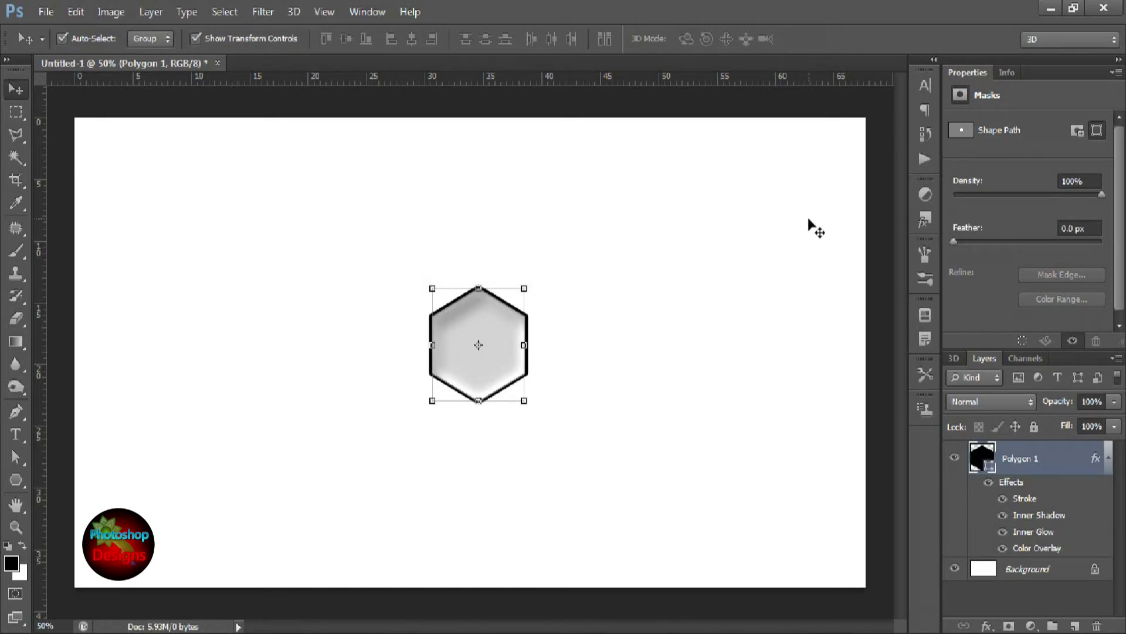
Delete the Polygon 1 layer and create a new empty Layer 1.
left_click_drag(1056, 458, 1096, 625)
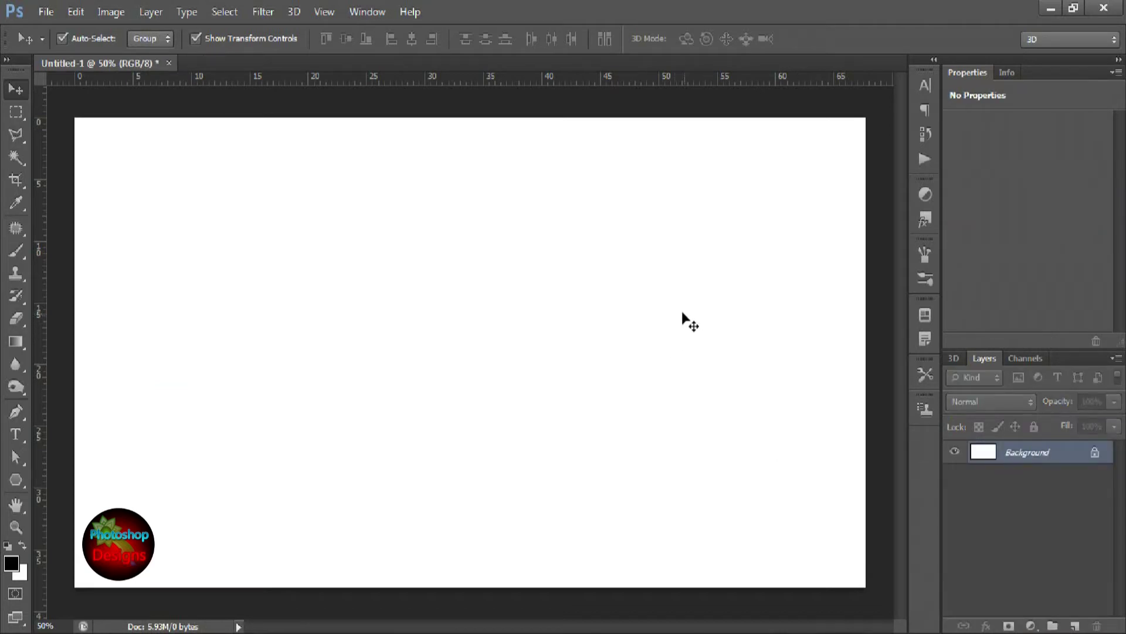
left_click(1076, 626)
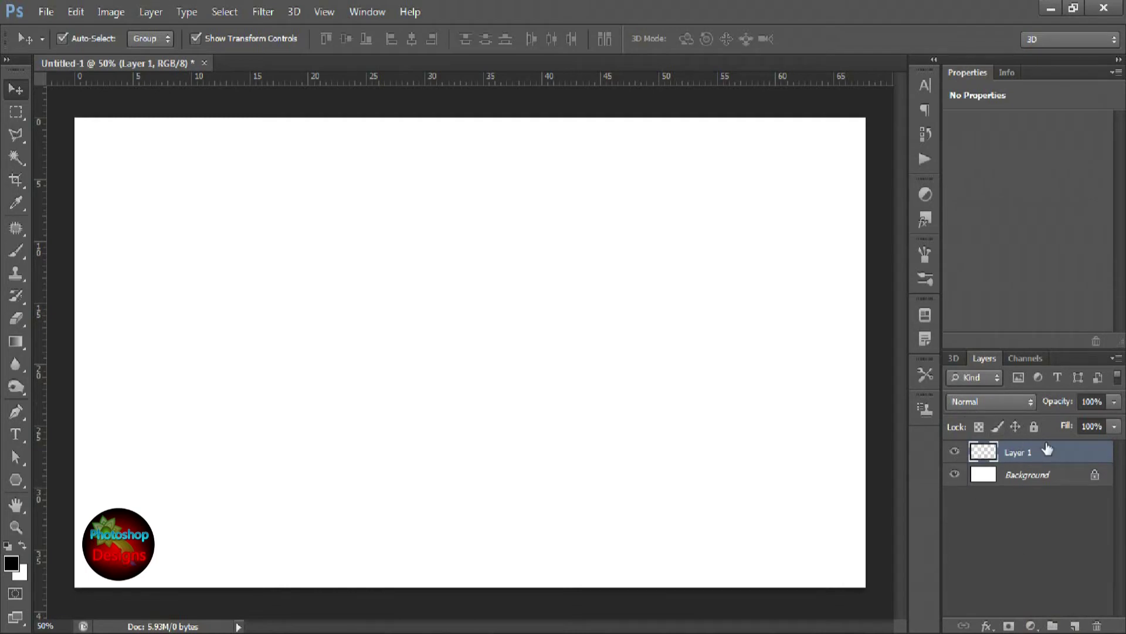
Apply a Gradient Overlay to Layer 1 using the Blue, Red, Yellow preset.
double_click(1061, 452)
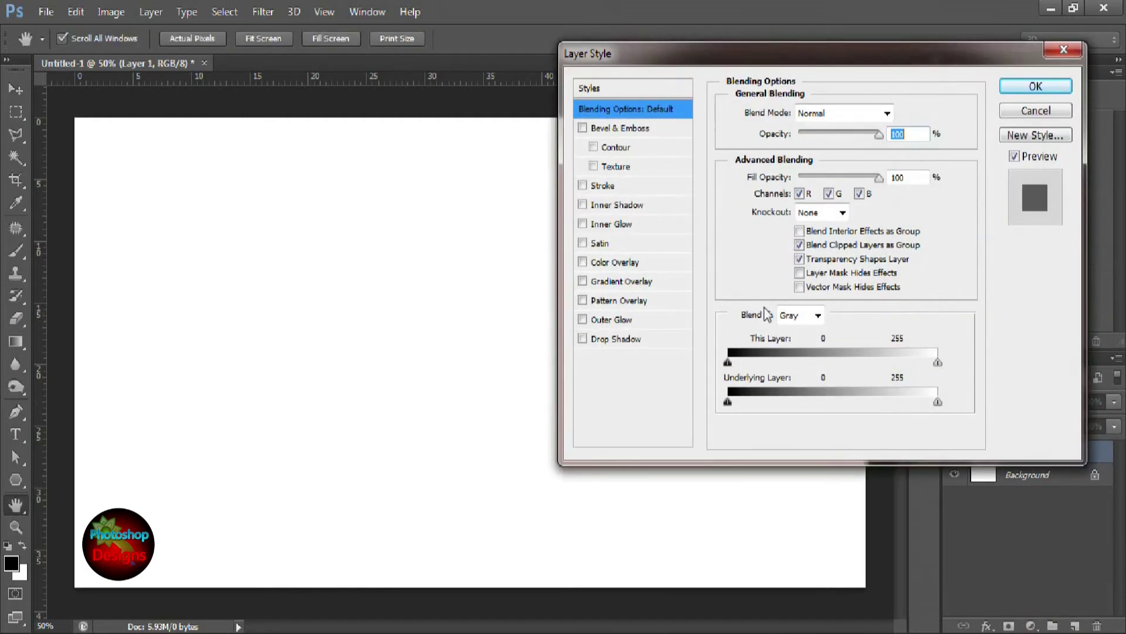
left_click(645, 282)
left_click(818, 160)
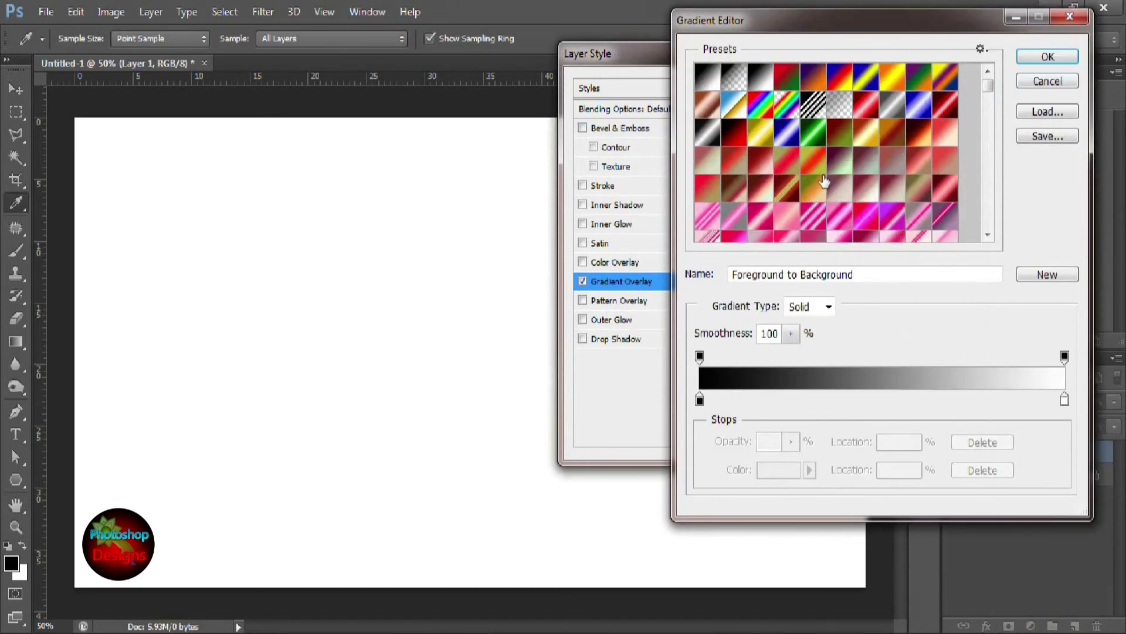
left_click(840, 82)
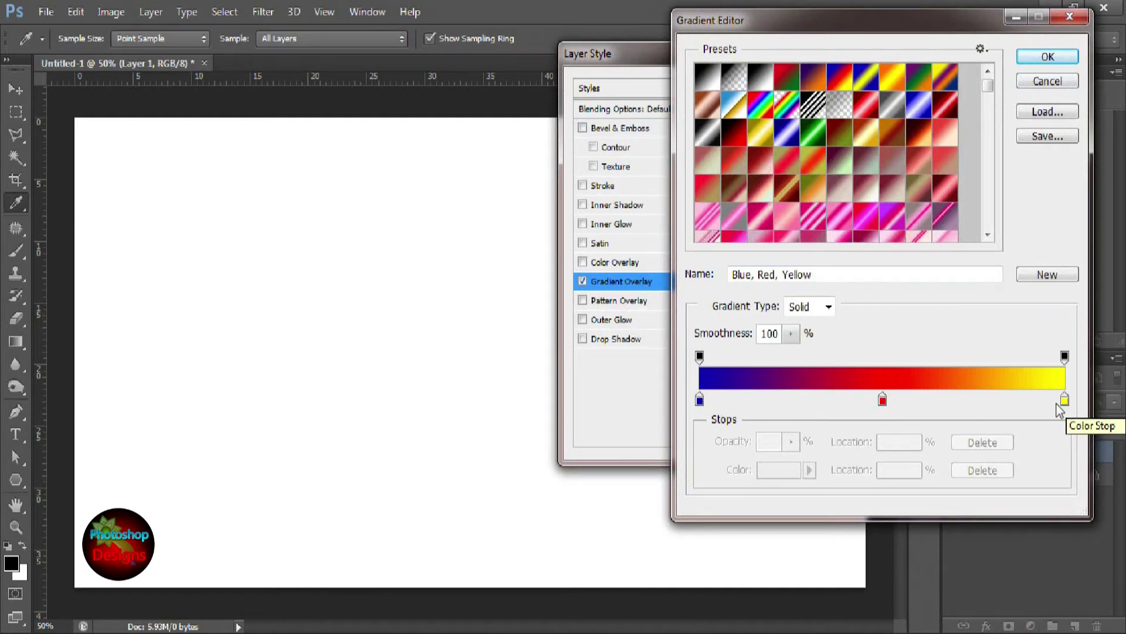
left_click(1048, 57)
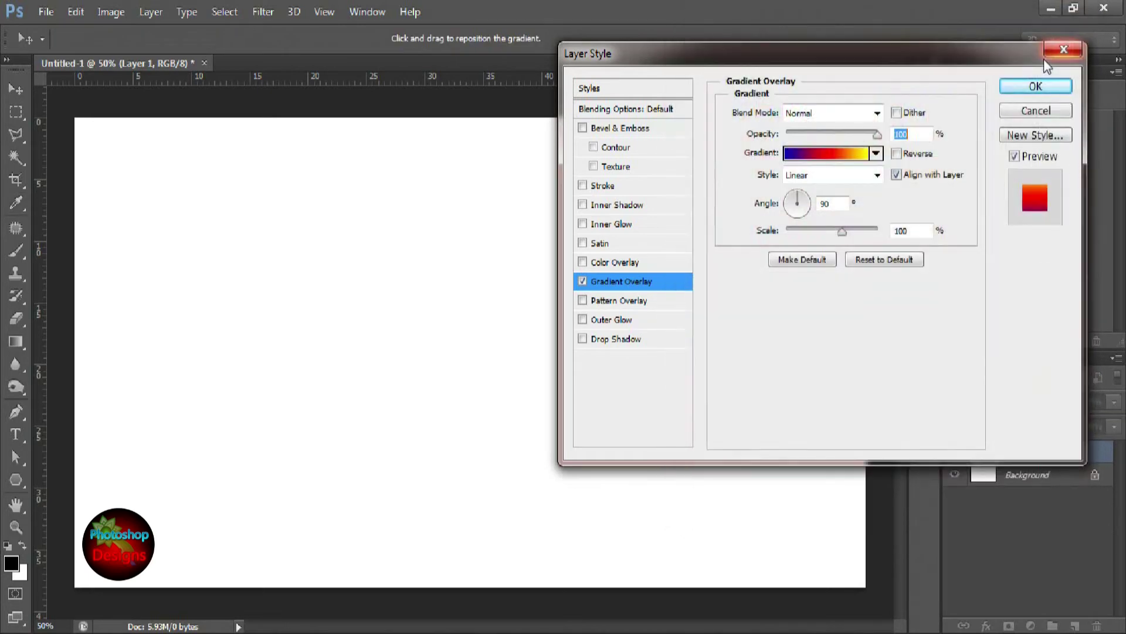
left_click(1036, 87)
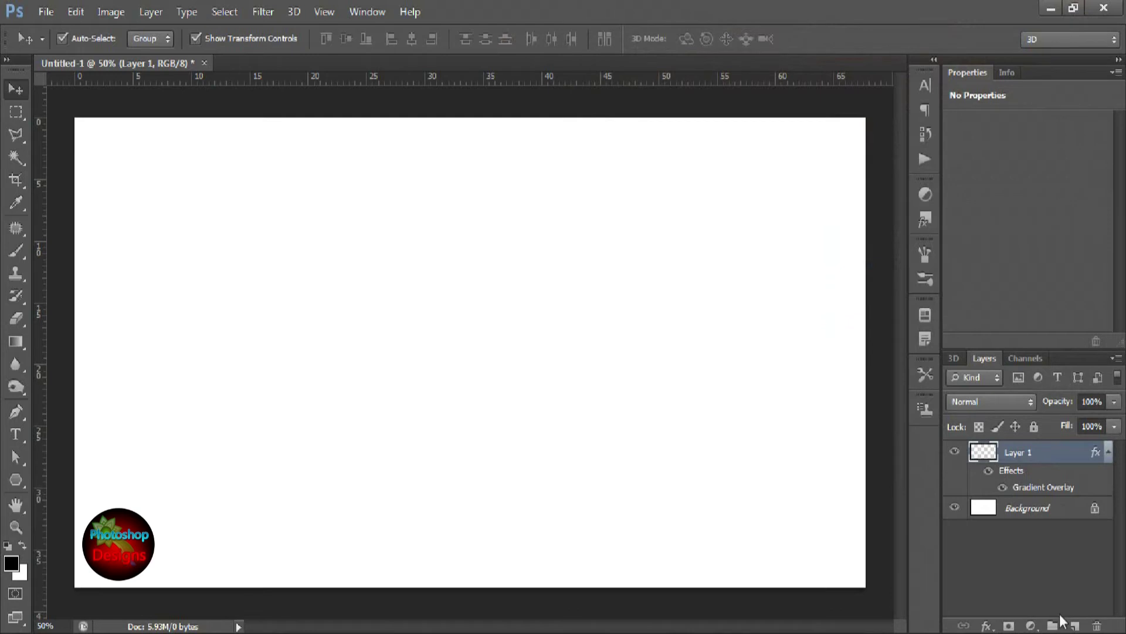
Add a Gradient Fill layer at a 0° angle, then create a new empty layer.
left_click(1038, 628)
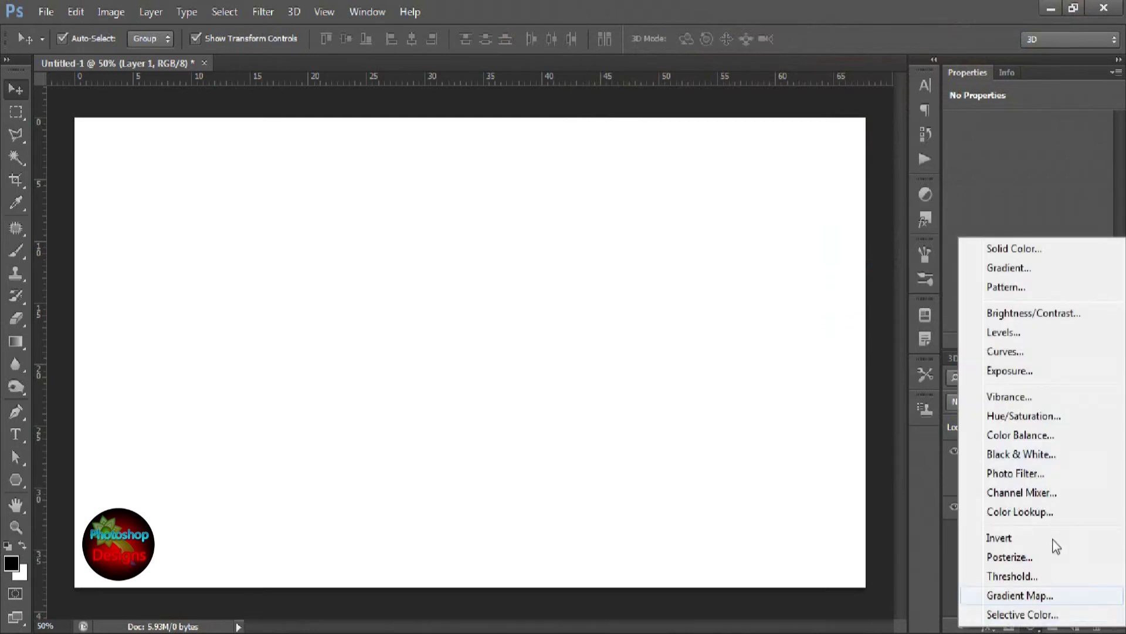
left_click(1048, 273)
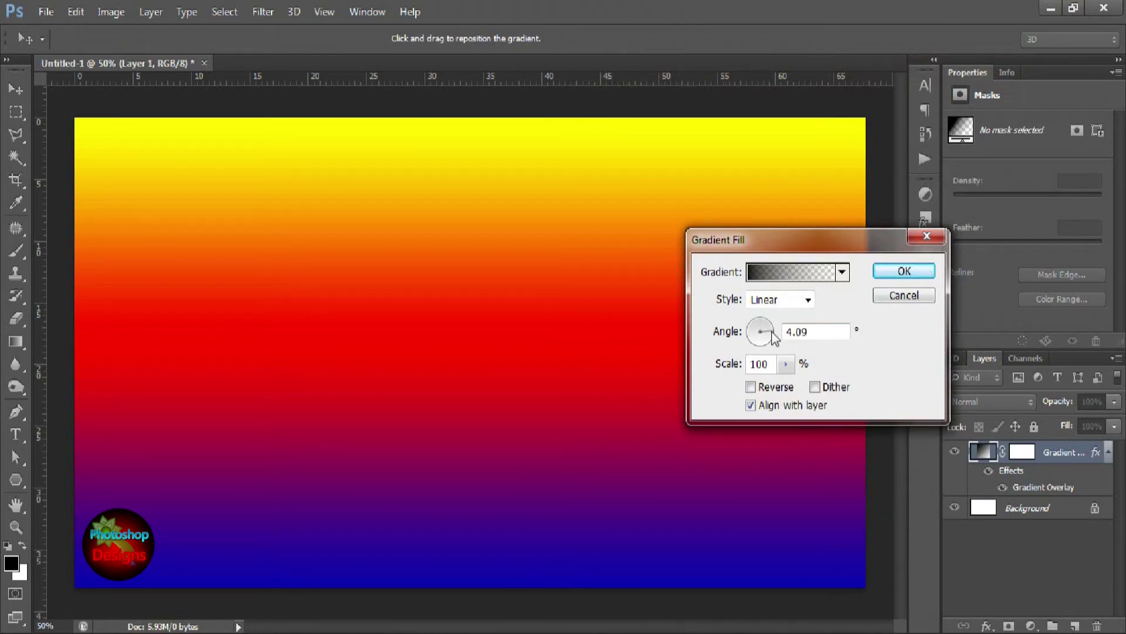
left_click_drag(774, 332, 774, 330)
left_click(902, 272)
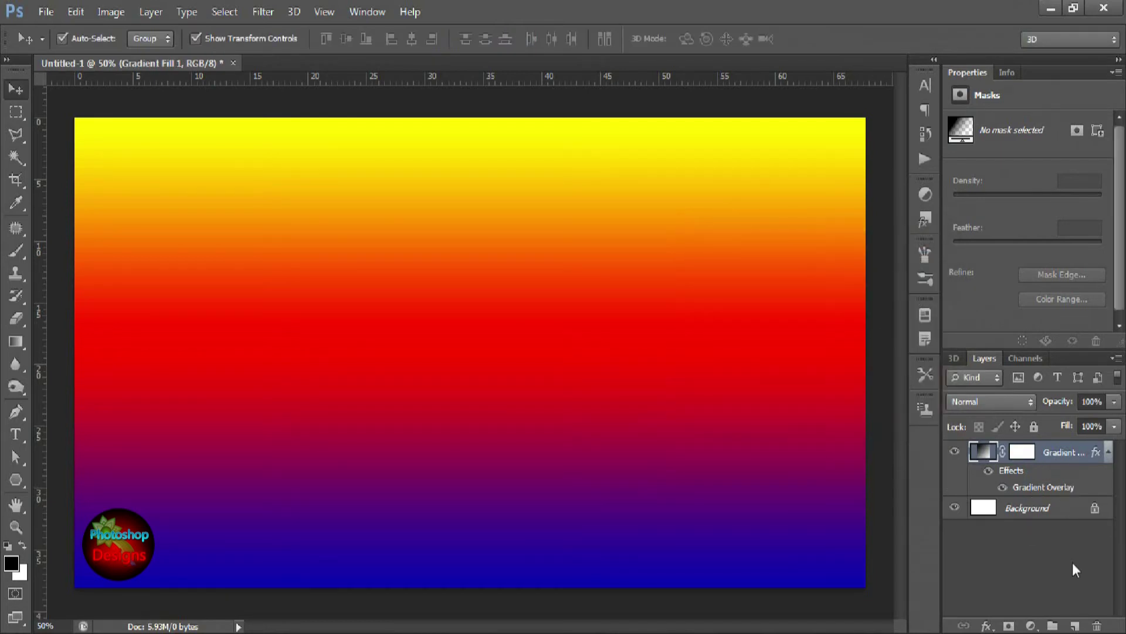
left_click(1075, 623)
Move Layer 1 below Gradient Fill 1 and load the Hexagon brush at 175 px.
left_click_drag(1072, 453, 1069, 501)
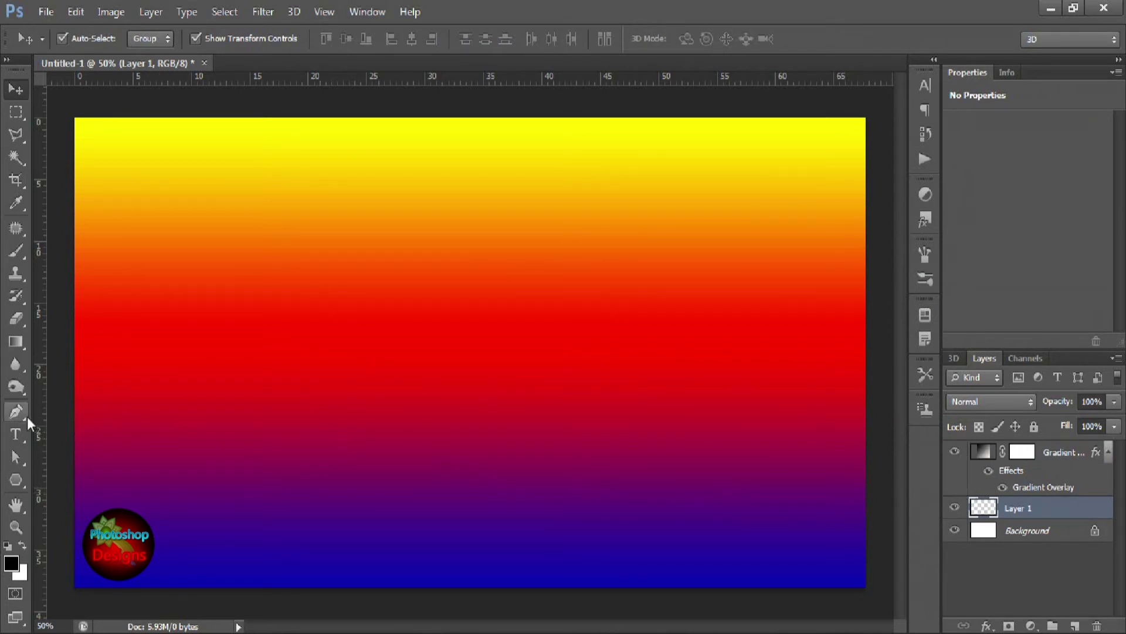
left_click(12, 253)
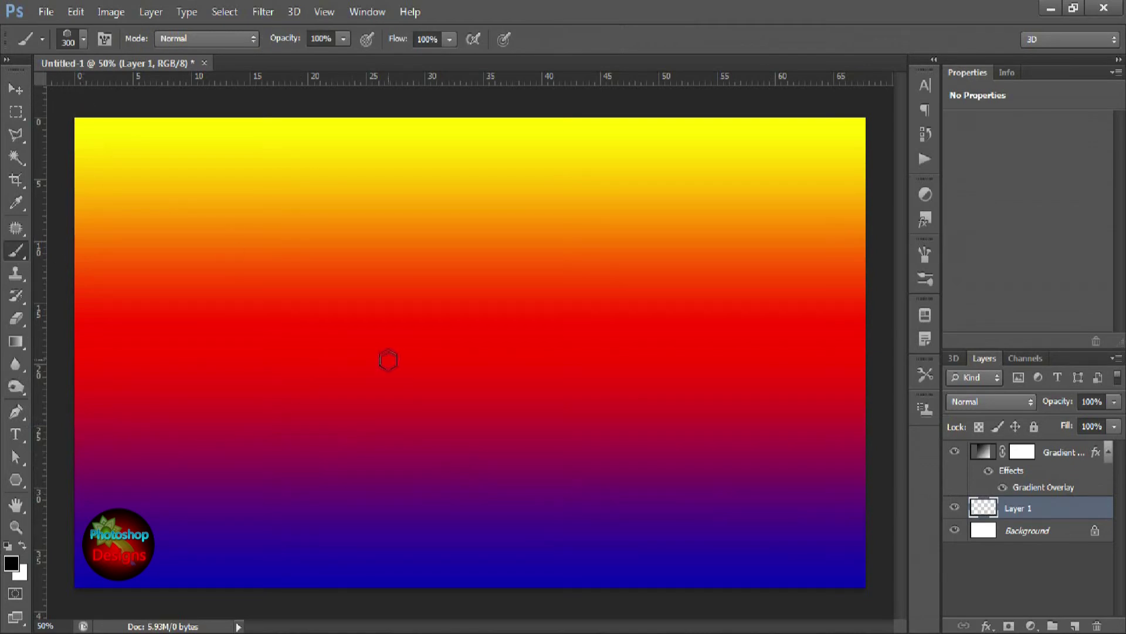
left_click(84, 40)
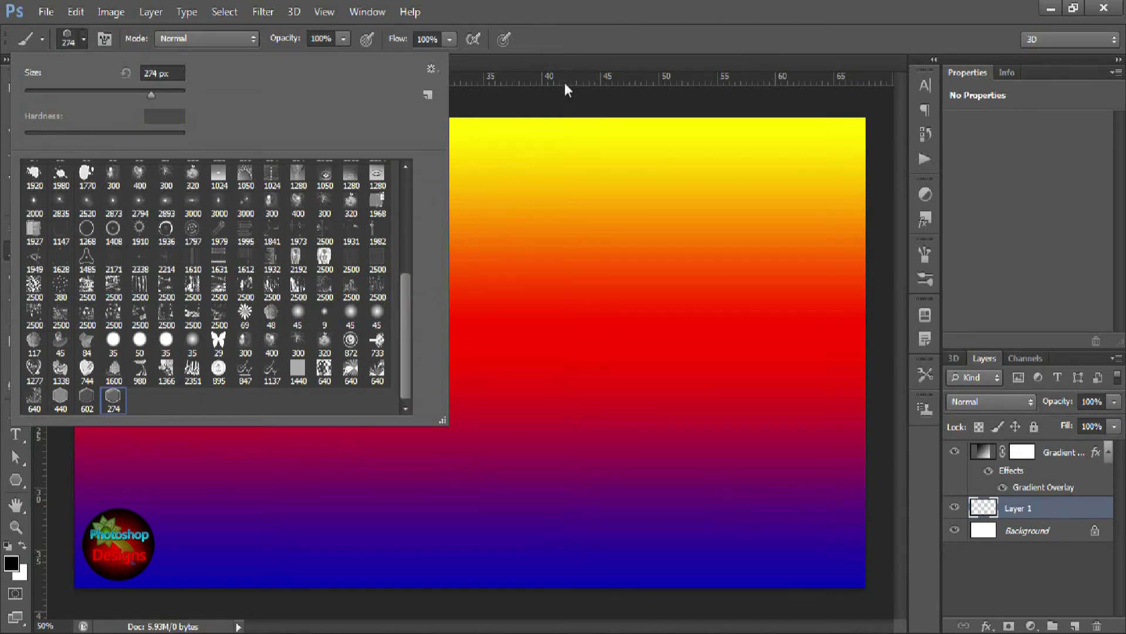
left_click(593, 54)
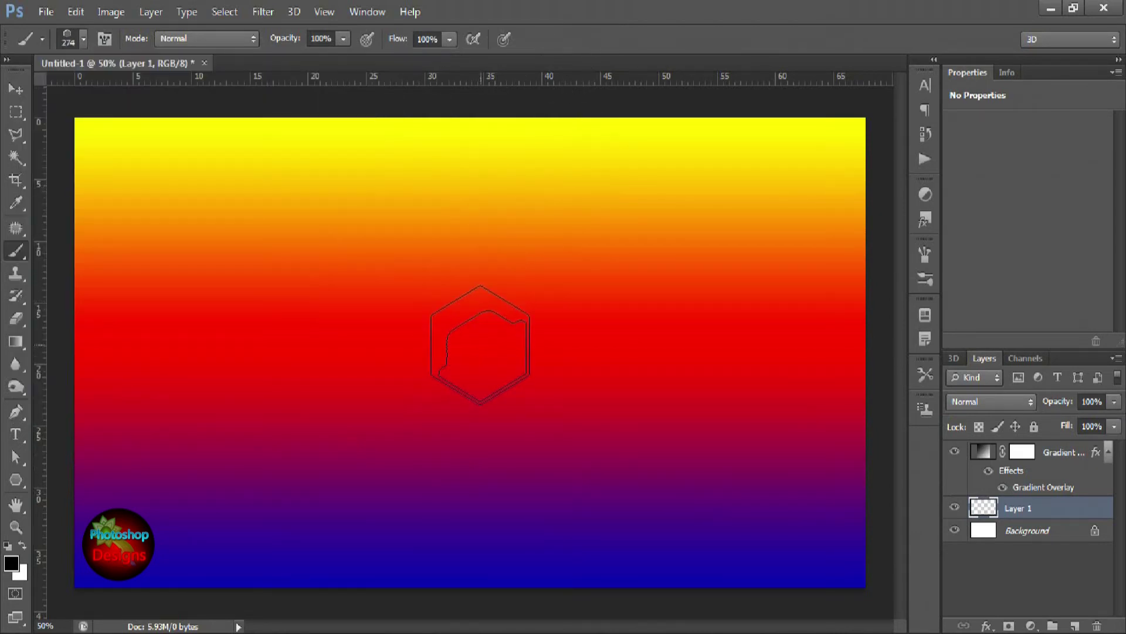
key("bracketleft")
key("bracketleft")
key("bracketleft")
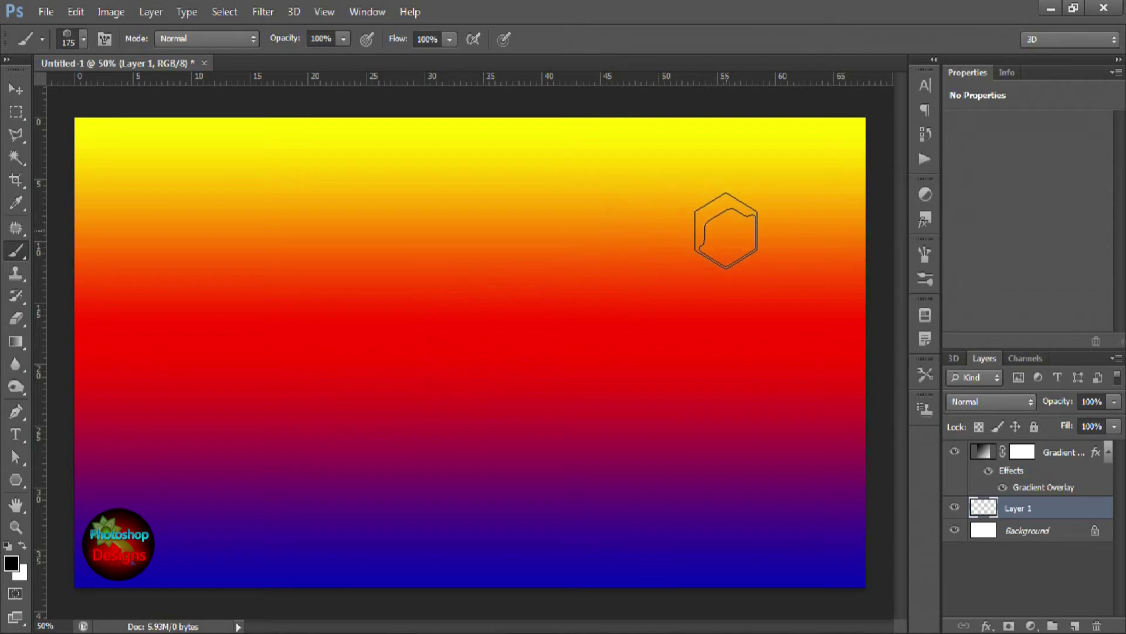
Enable Shape Dynamics with 83% size jitter and Scattering at 681%.
left_click(925, 254)
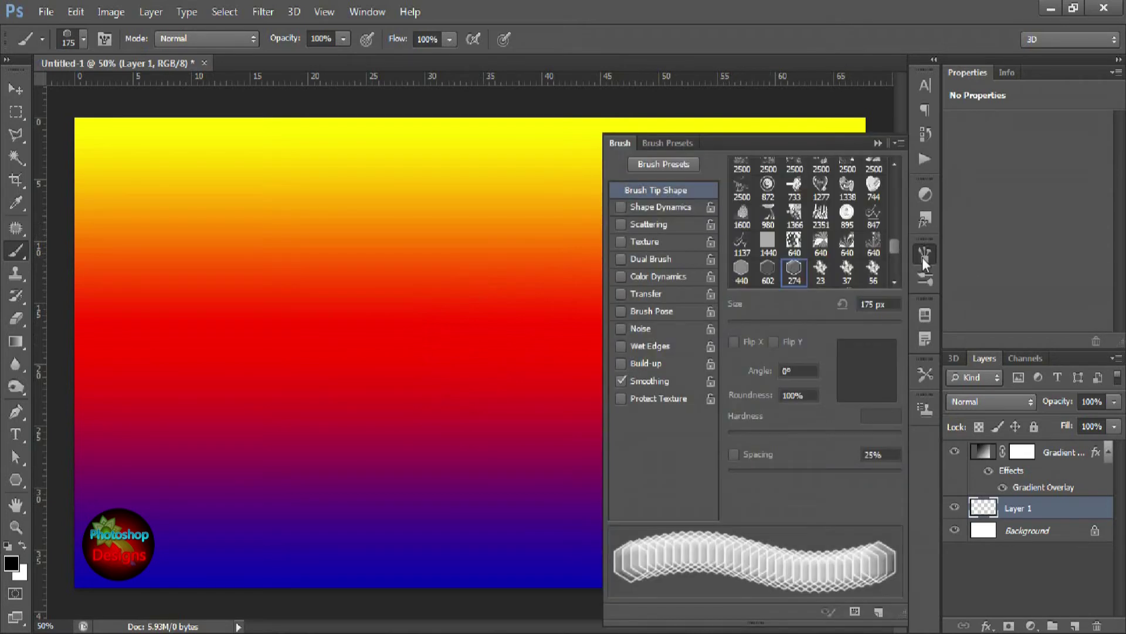
left_click(653, 207)
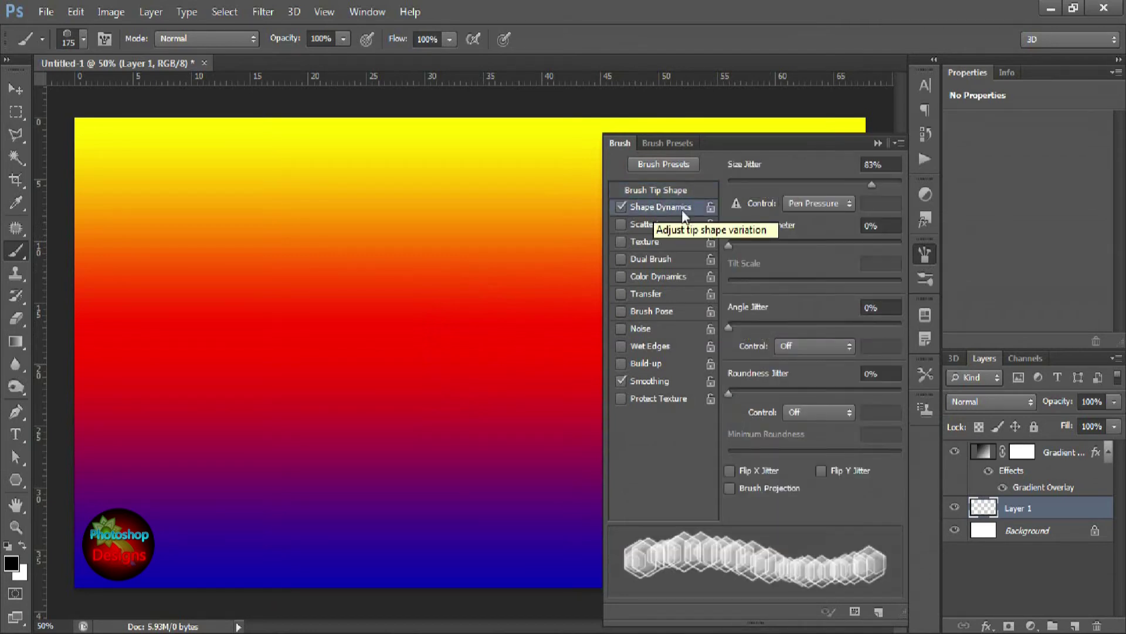
left_click_drag(887, 165, 866, 167)
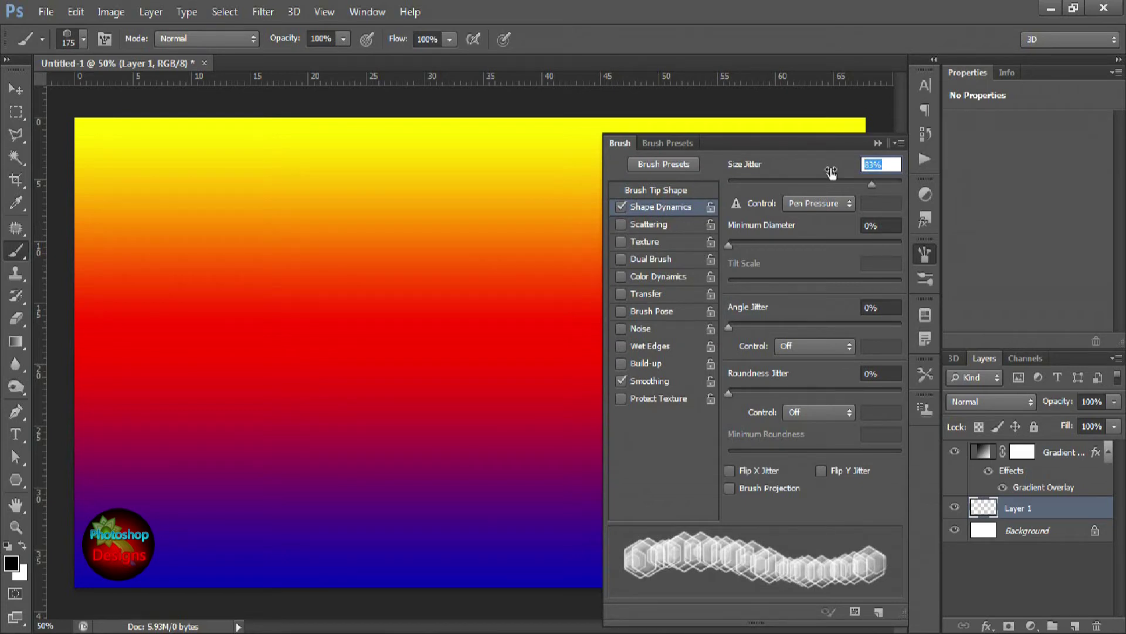
left_click(661, 224)
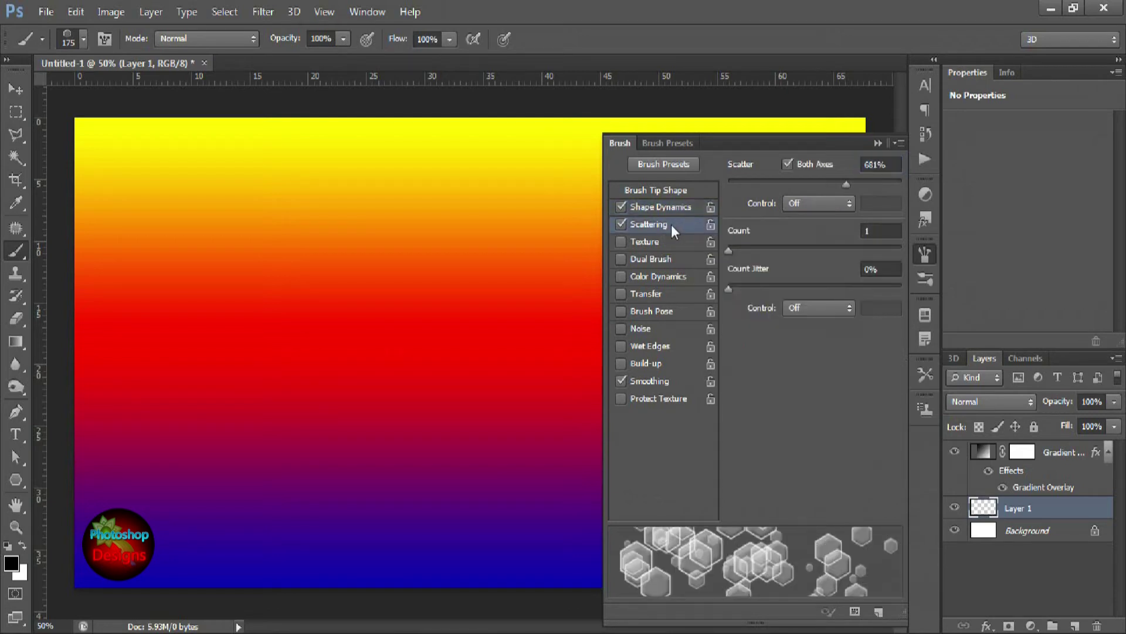
left_click(893, 164)
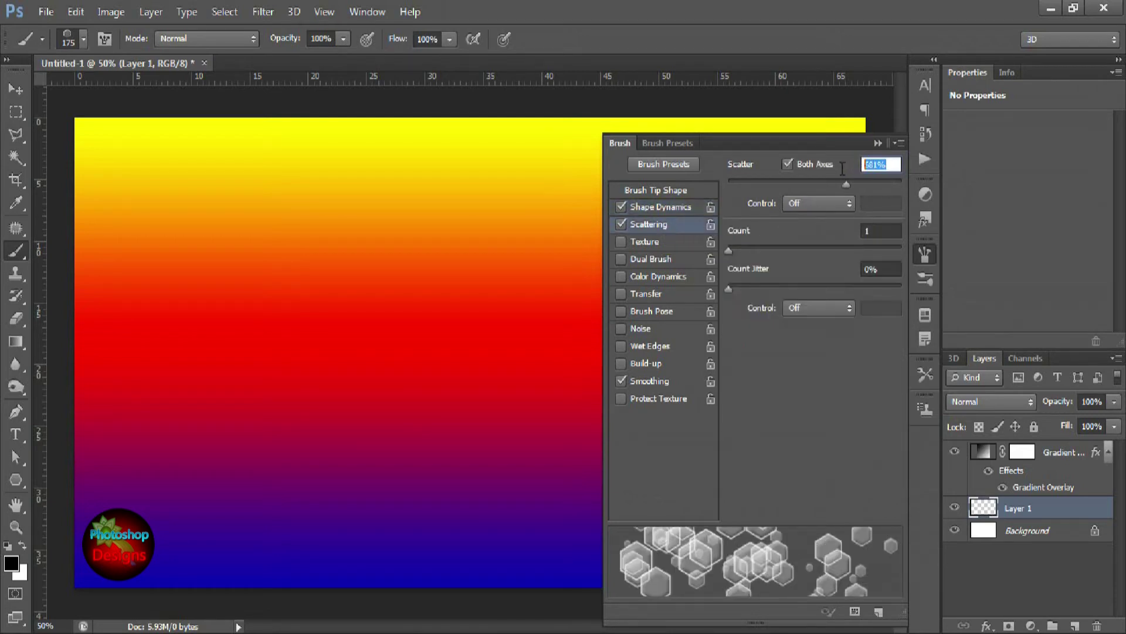
left_click(882, 232)
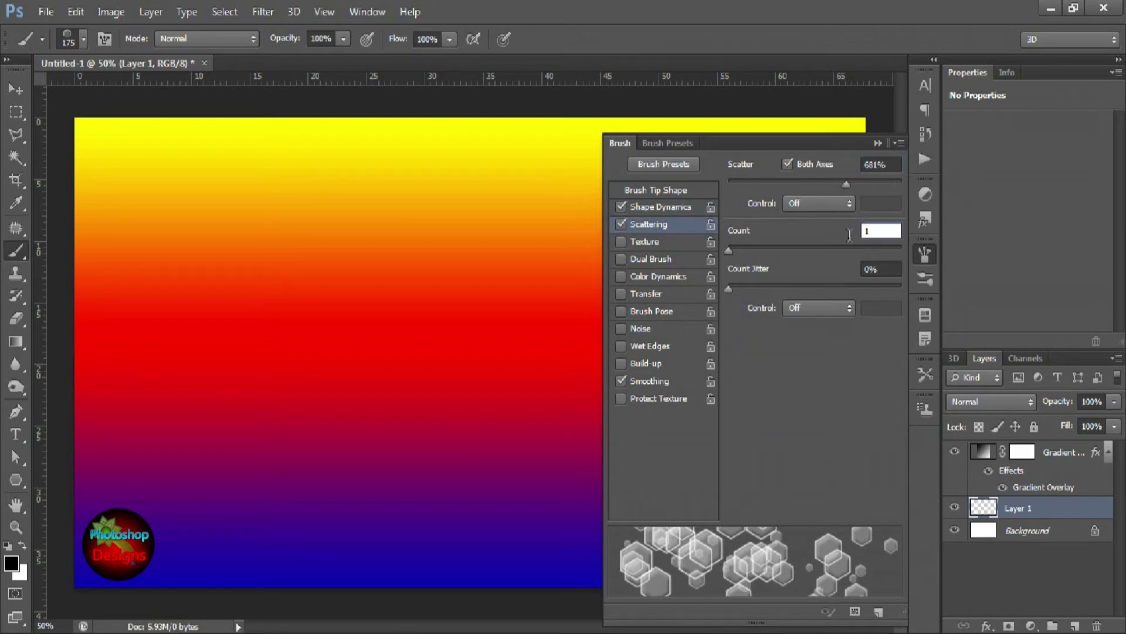
left_click(886, 271)
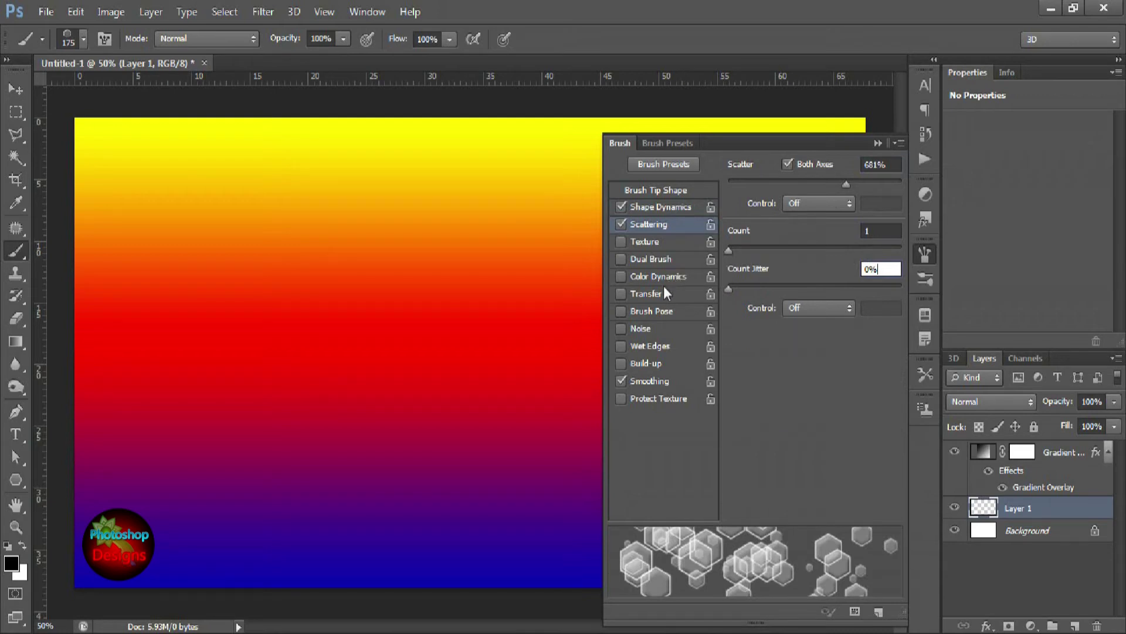
Enable Transfer with 80% opacity jitter and 63% flow jitter, then close the brush settings.
left_click(650, 292)
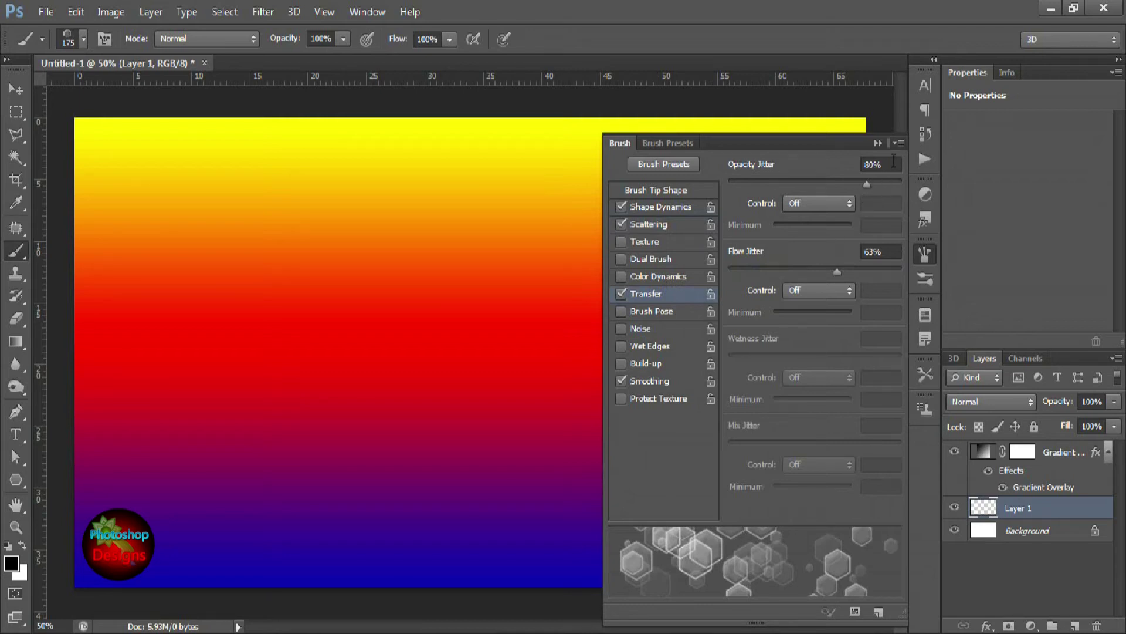
left_click_drag(894, 162, 856, 167)
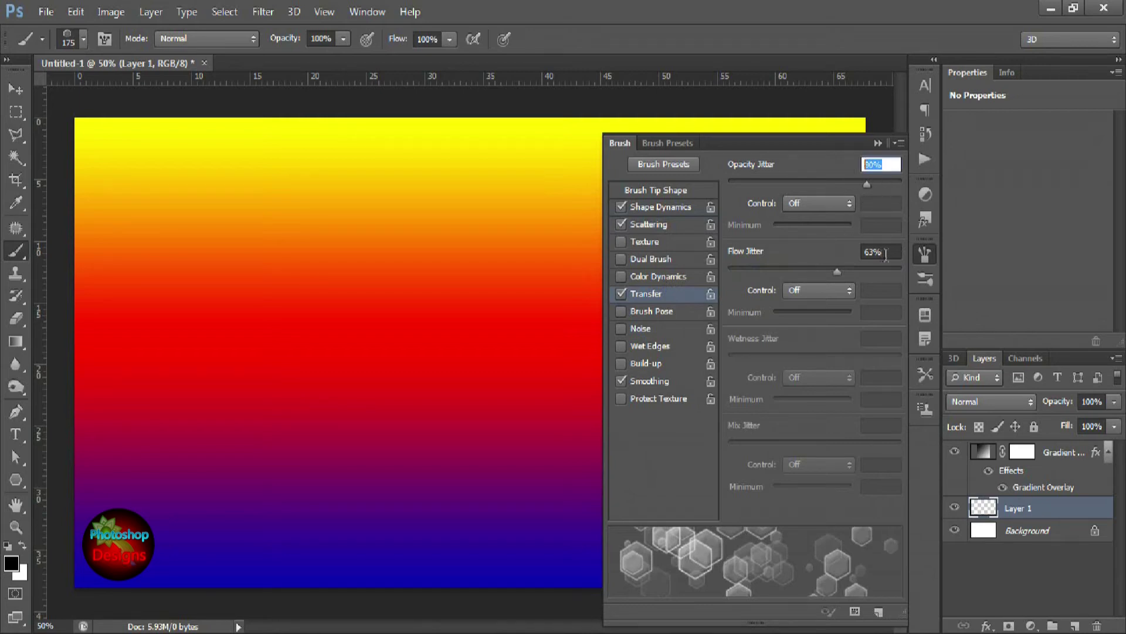
left_click_drag(892, 252, 851, 256)
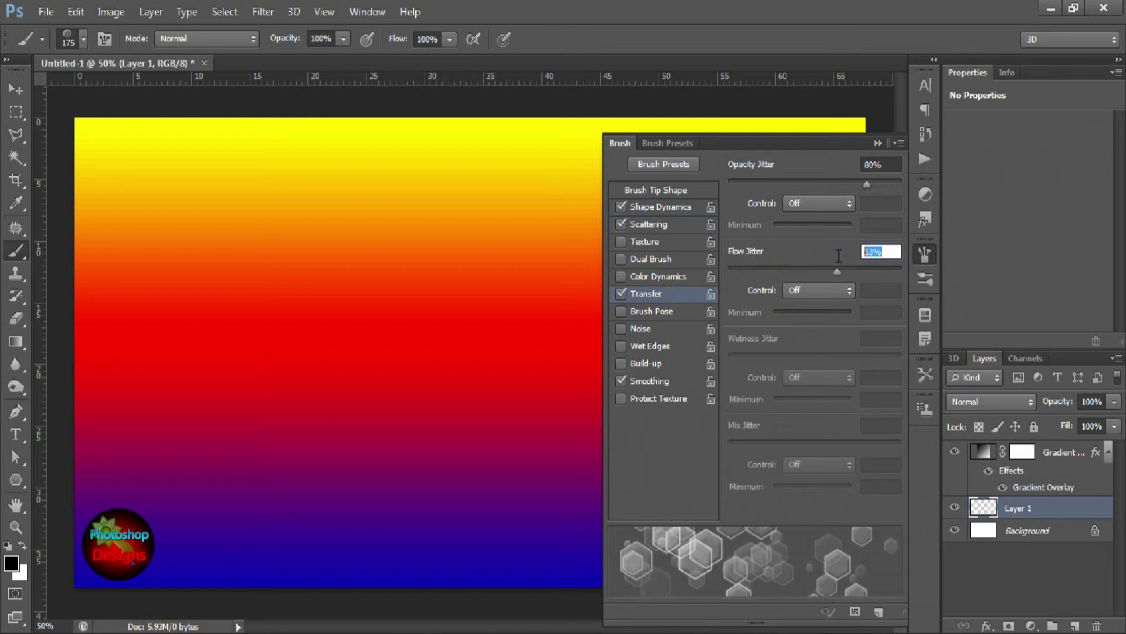
left_click(880, 144)
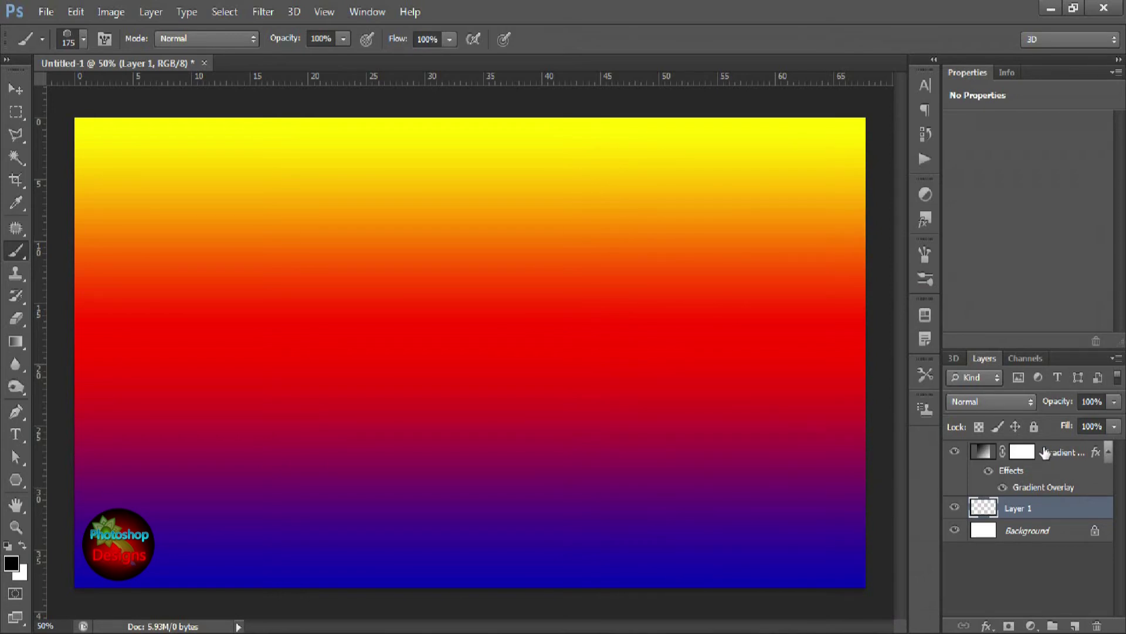
Clip Gradient Fill 1 to Layer 1 and make Layer 1 the active layer.
left_click(1045, 452)
right_click(1045, 451)
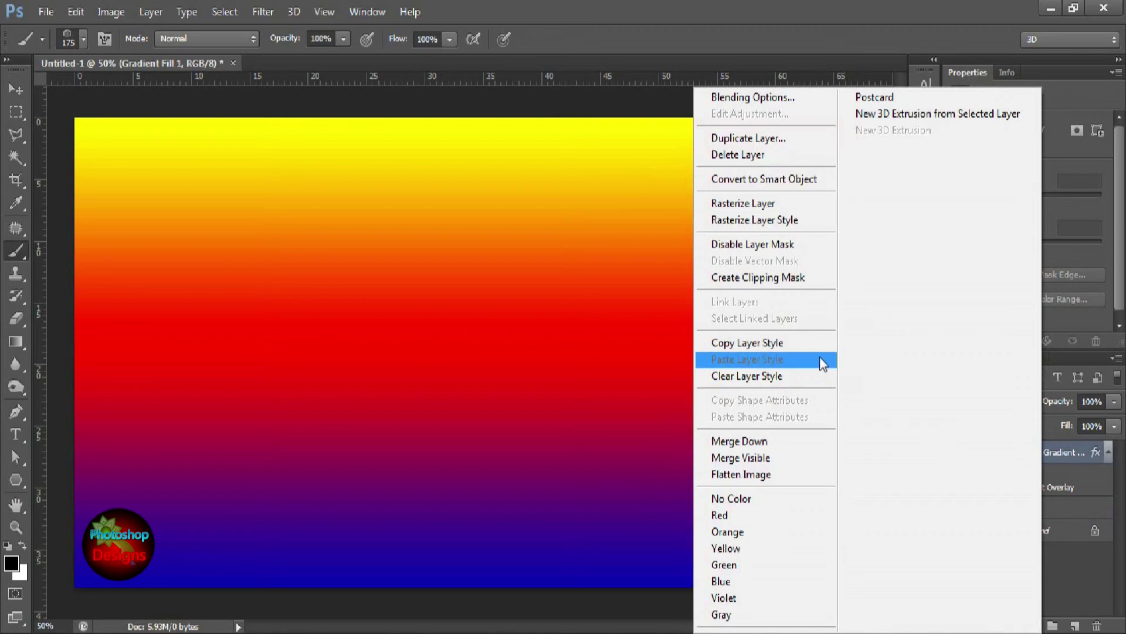
left_click(809, 281)
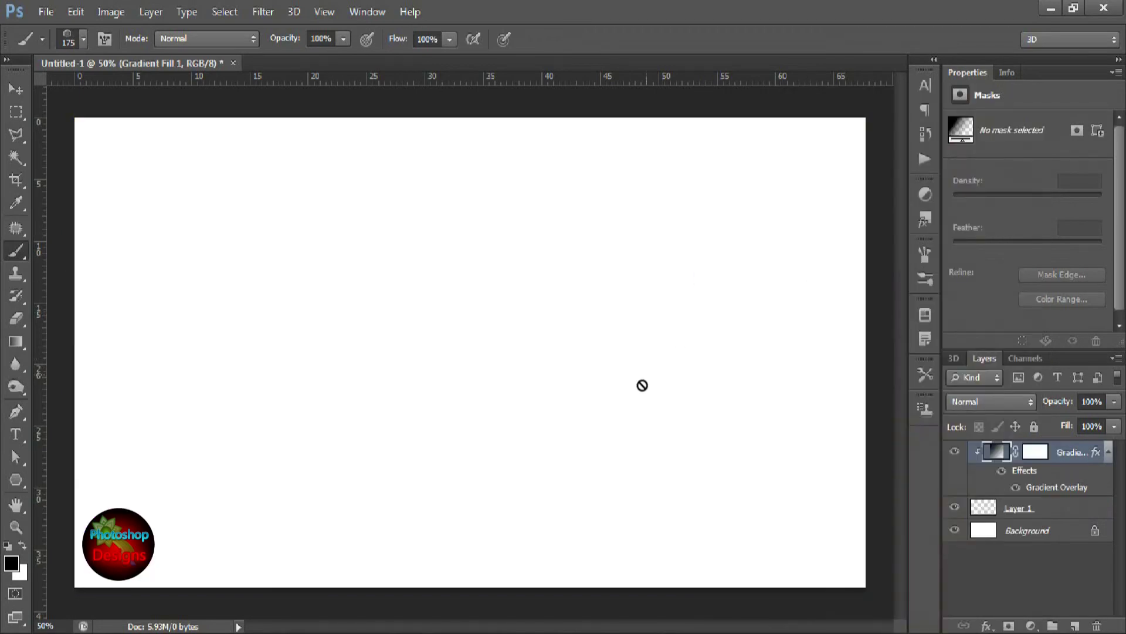
left_click(1059, 511)
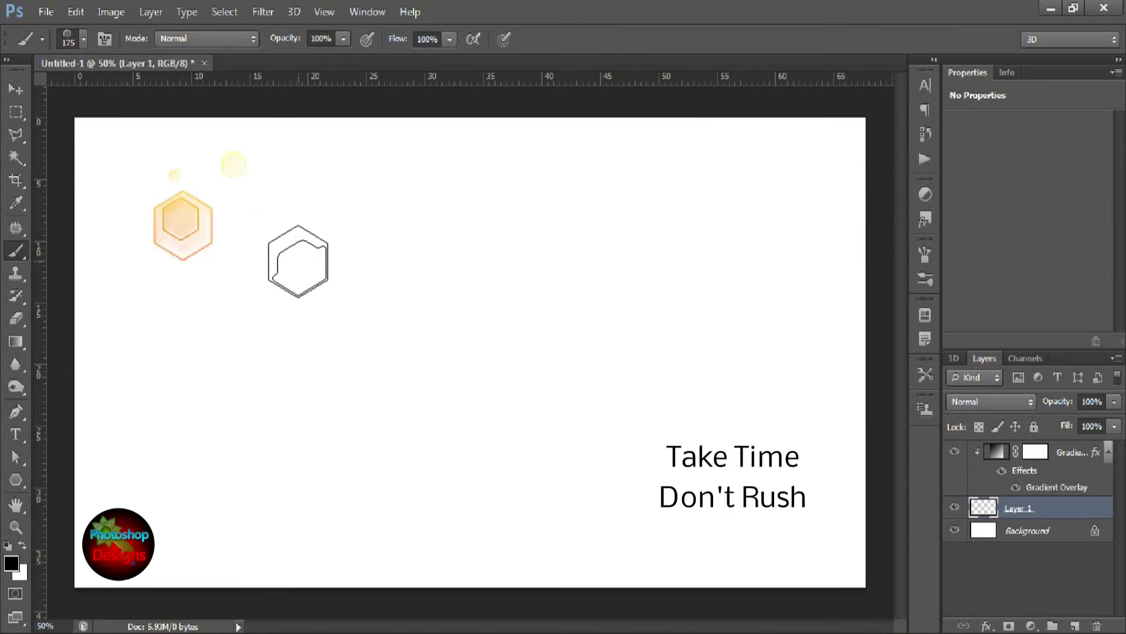
Stamp hexagons across the upper-left, centre and lower-left of the canvas.
left_click(314, 267)
left_click(457, 310)
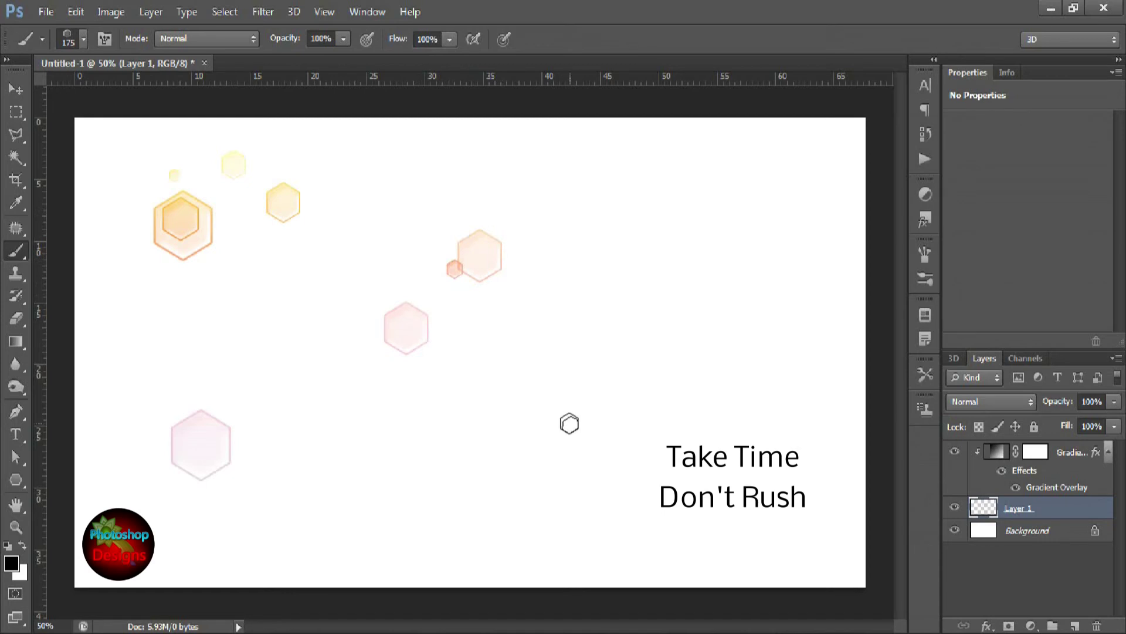
left_click(580, 408)
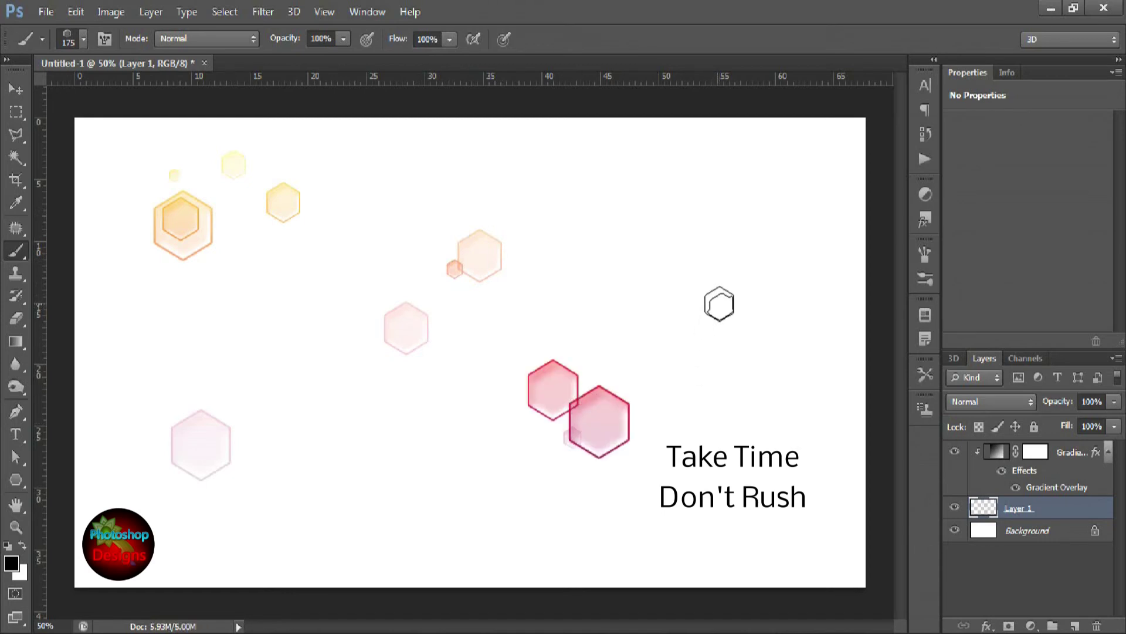
left_click(711, 299)
left_click(567, 220)
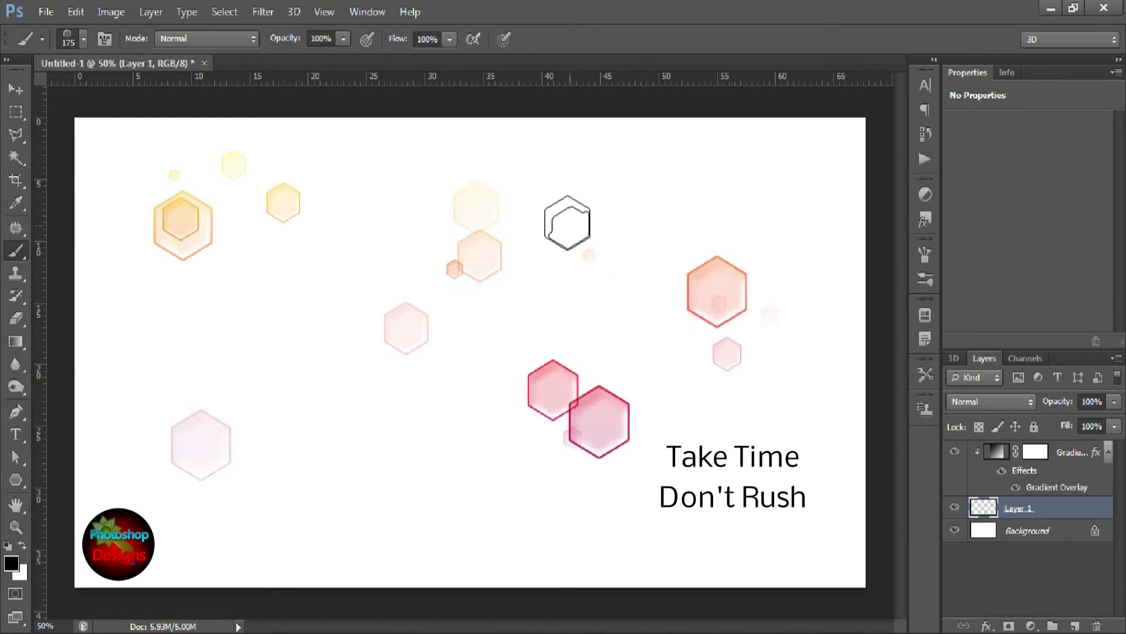
left_click(362, 237)
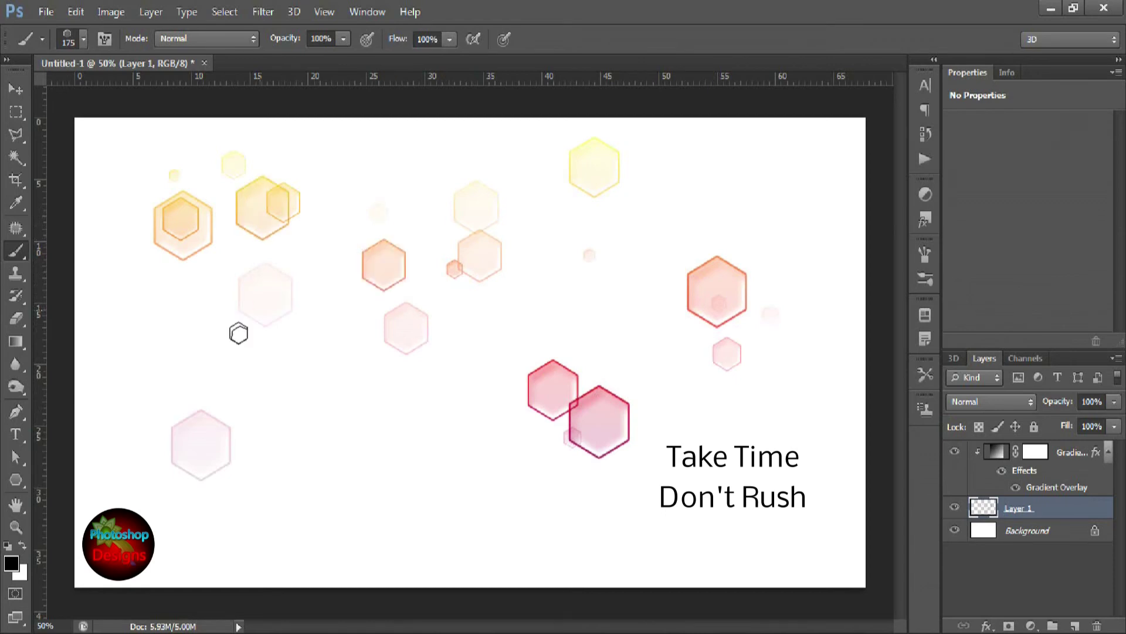
left_click_drag(270, 514, 156, 535)
left_click_drag(111, 490, 135, 446)
left_click_drag(154, 353, 153, 307)
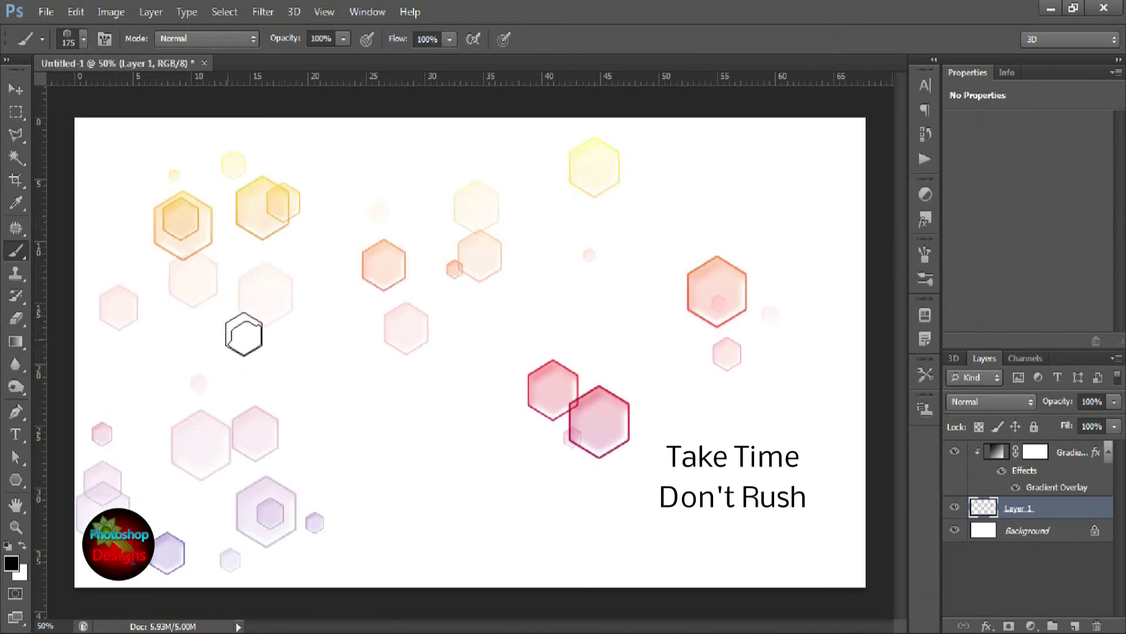
mouse_move(725, 185)
left_mouse_down()
mouse_move(762, 181)
mouse_move(741, 558)
mouse_move(634, 554)
mouse_move(460, 524)
mouse_move(460, 442)
mouse_move(365, 401)
mouse_move(269, 314)
mouse_move(181, 338)
mouse_move(163, 324)
left_mouse_up()
Add more hexagons along the top, right side, centre and left edge.
mouse_move(110, 160)
left_mouse_down()
mouse_move(105, 150)
mouse_move(407, 171)
mouse_move(371, 136)
left_mouse_up()
mouse_move(721, 238)
left_mouse_down()
mouse_move(644, 272)
mouse_move(631, 334)
left_mouse_up()
mouse_move(381, 496)
left_mouse_down()
mouse_move(314, 558)
mouse_move(206, 583)
mouse_move(117, 586)
mouse_move(201, 505)
left_mouse_up()
left_click(222, 308)
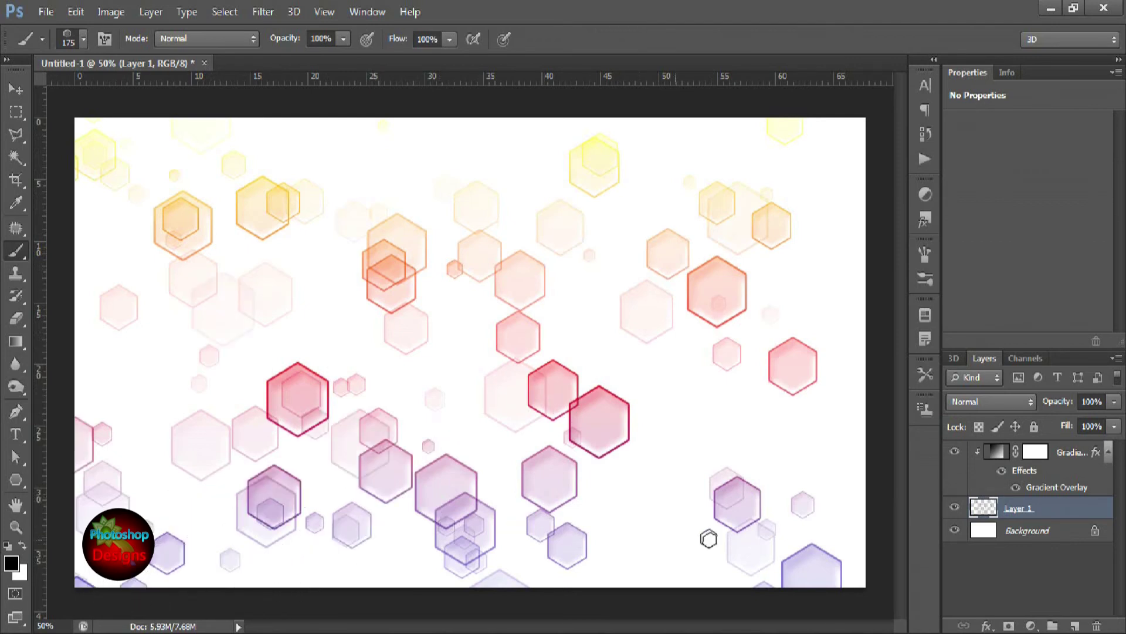
left_click_drag(619, 534, 579, 547)
left_click_drag(852, 464, 799, 382)
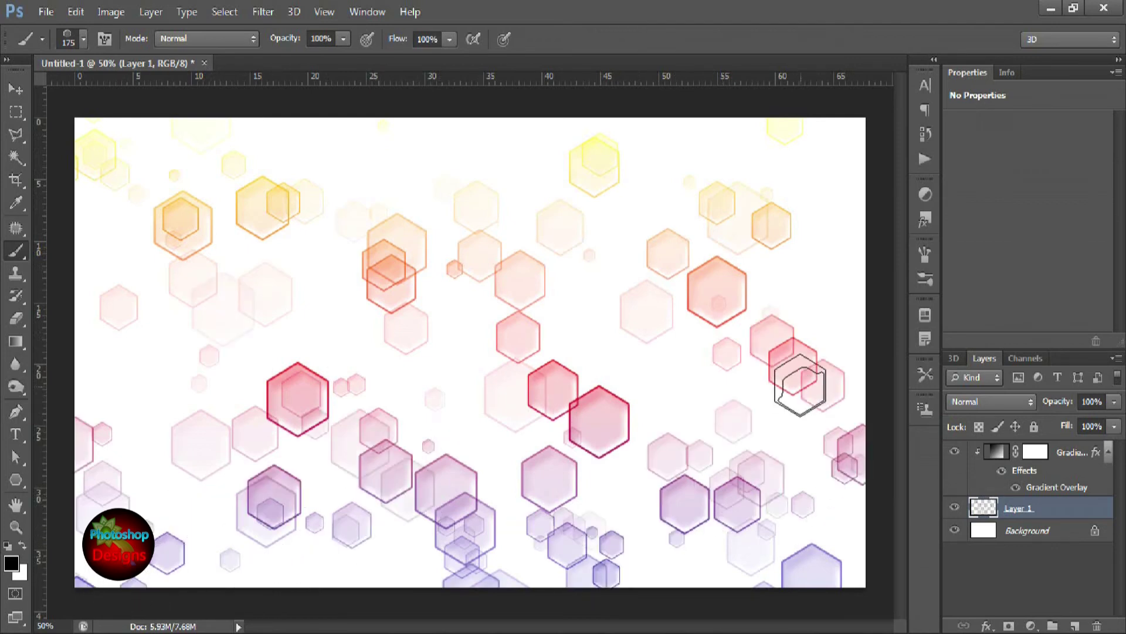
left_click_drag(850, 244, 748, 266)
mouse_move(671, 382)
left_mouse_down()
mouse_move(338, 341)
mouse_move(131, 364)
mouse_move(245, 254)
left_mouse_up()
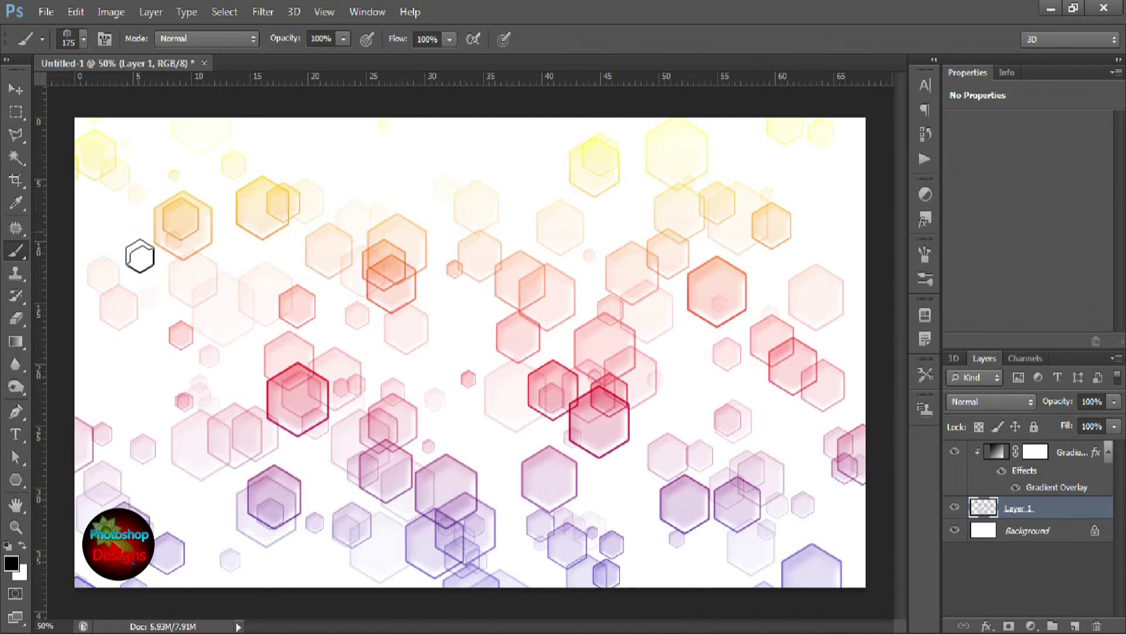
left_click_drag(134, 234, 125, 360)
Paint further hexagon strokes over the top, lower corners and middle of the canvas.
mouse_move(387, 189)
left_mouse_down()
mouse_move(445, 243)
mouse_move(753, 225)
left_mouse_up()
left_click_drag(789, 170, 850, 251)
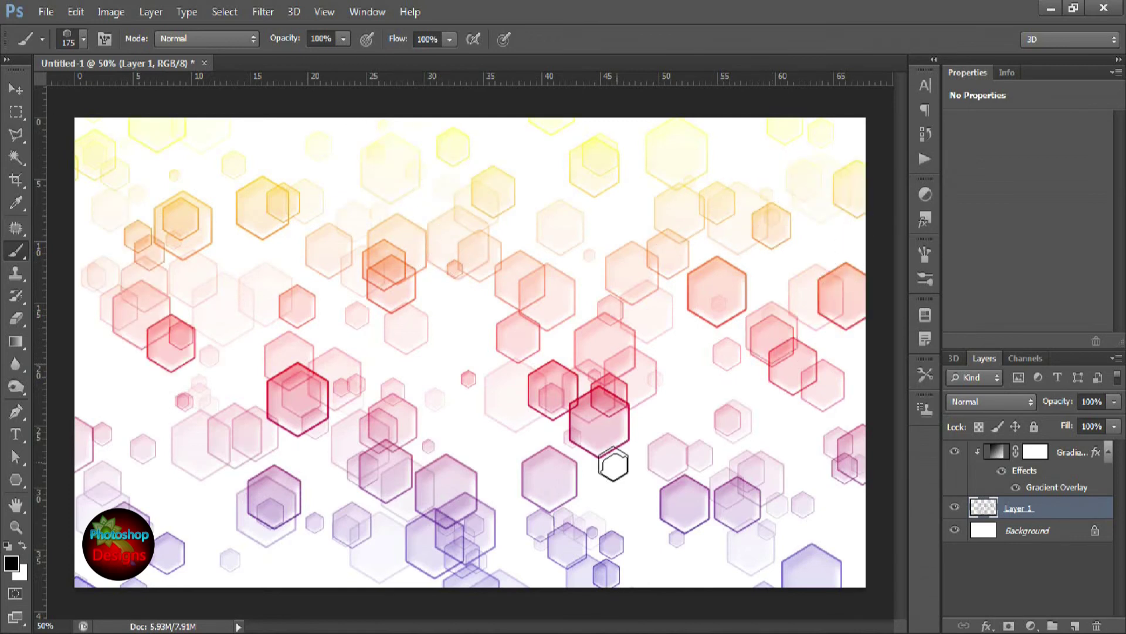
left_click_drag(289, 538, 302, 569)
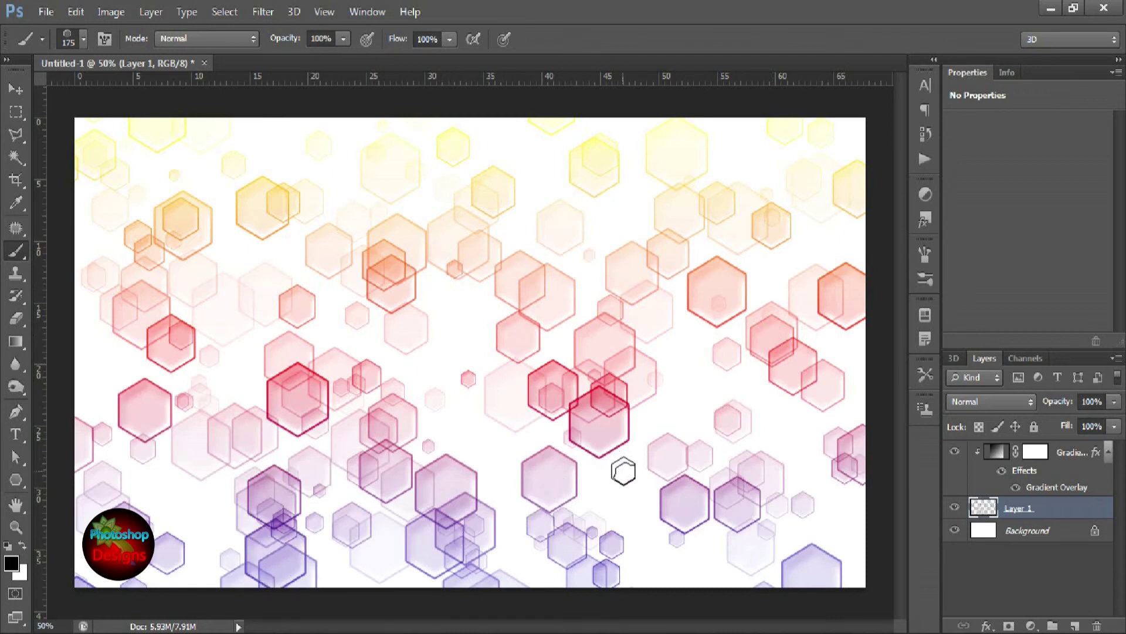
left_click_drag(646, 538, 851, 534)
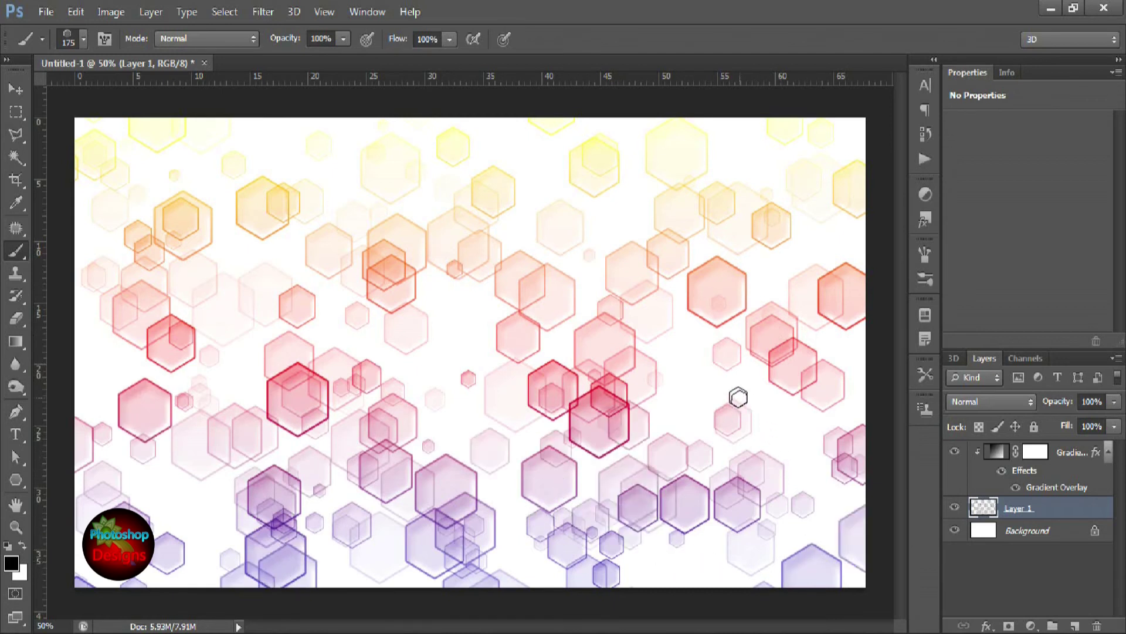
left_click_drag(715, 385, 751, 372)
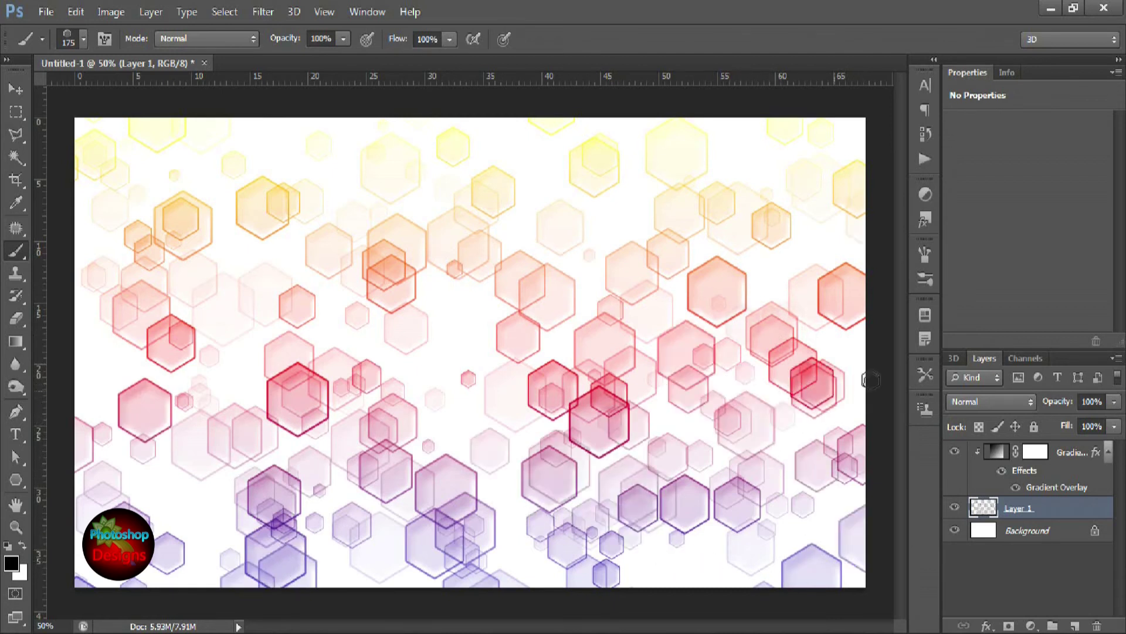
mouse_move(298, 332)
left_mouse_down()
mouse_move(563, 327)
mouse_move(561, 357)
left_mouse_up()
mouse_move(226, 495)
left_mouse_down()
mouse_move(151, 482)
mouse_move(193, 437)
left_mouse_up()
mouse_move(188, 191)
left_mouse_down()
mouse_move(90, 139)
mouse_move(82, 114)
left_mouse_up()
left_click_drag(403, 163, 417, 141)
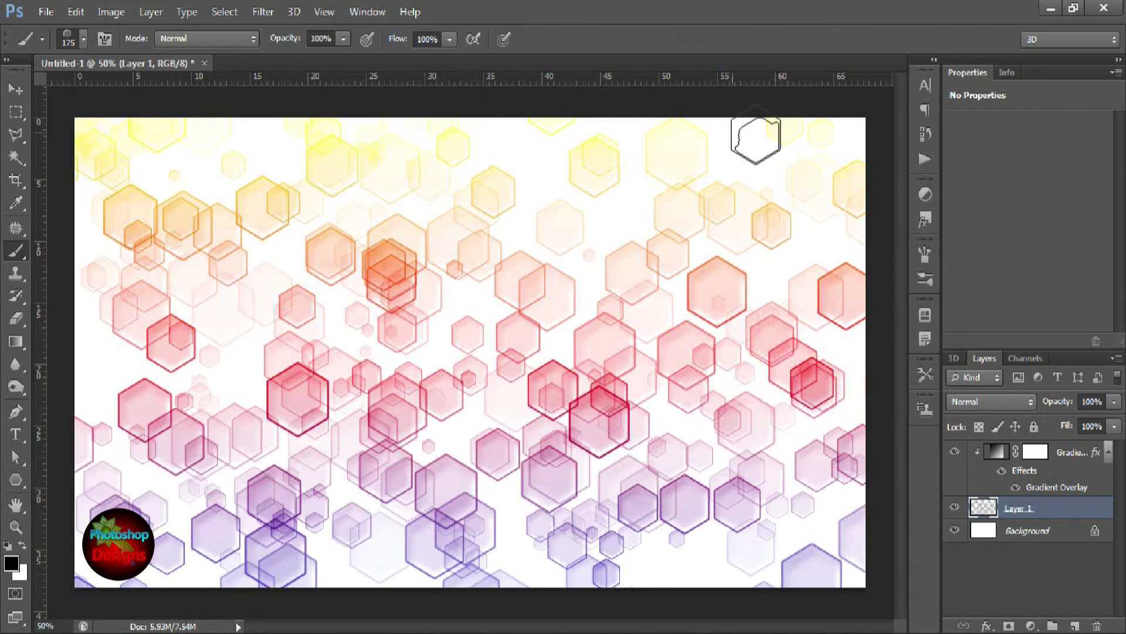
left_click_drag(855, 164, 646, 131)
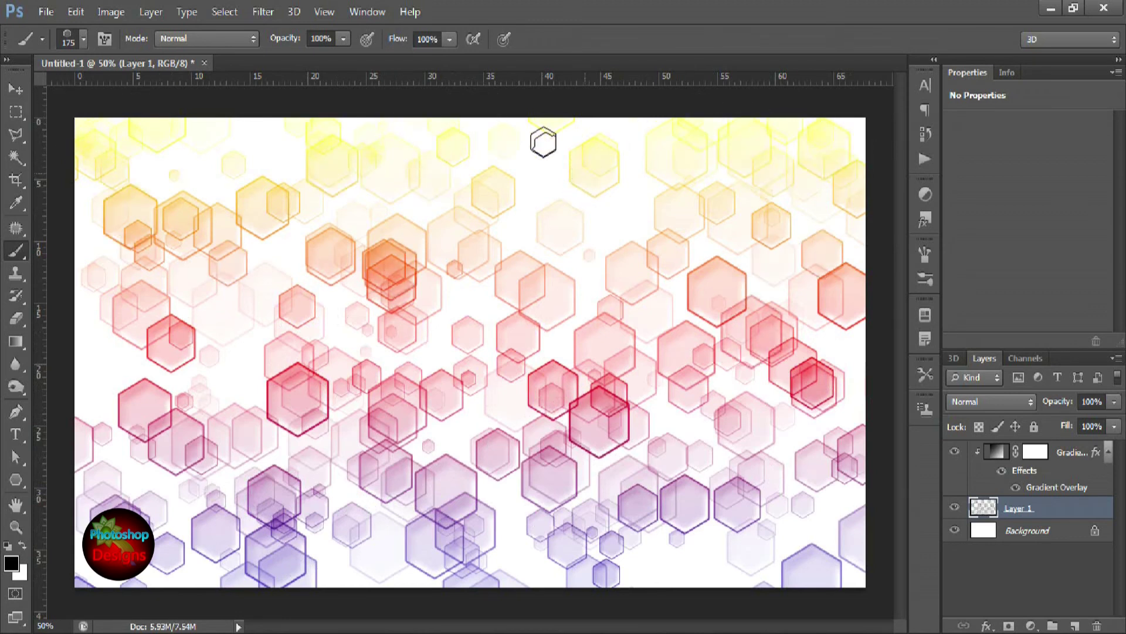
left_click_drag(540, 138, 432, 121)
mouse_move(188, 128)
left_mouse_down()
mouse_move(487, 473)
mouse_move(471, 572)
mouse_move(770, 602)
mouse_move(729, 582)
left_mouse_up()
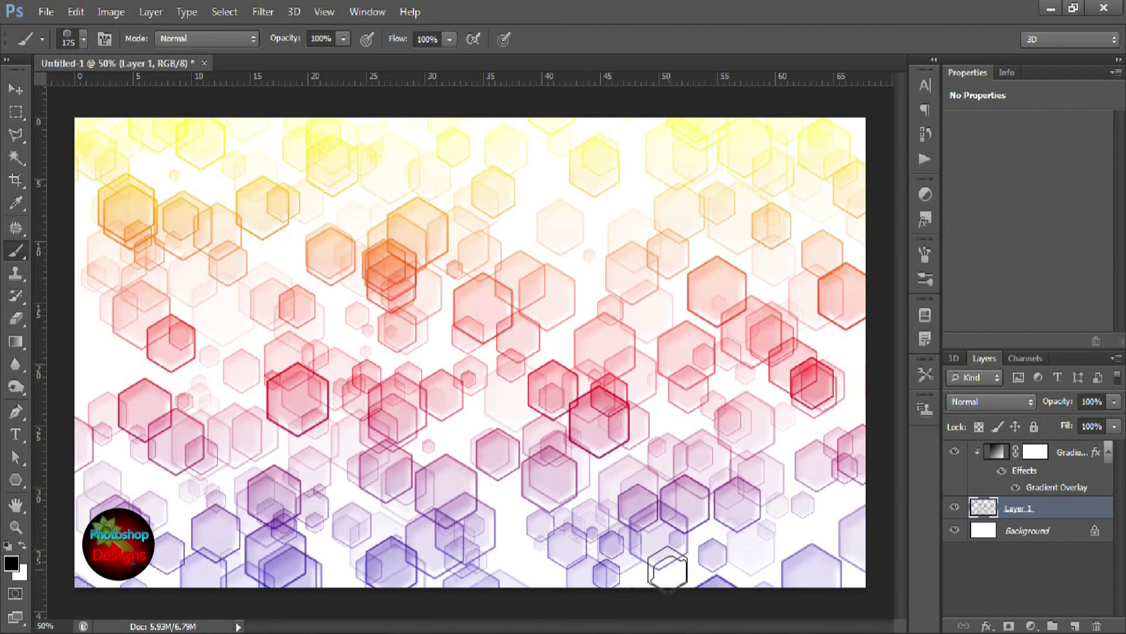
Fill gaps near the bottom edge and lower-right corner with hexagons.
left_click_drag(660, 575, 641, 584)
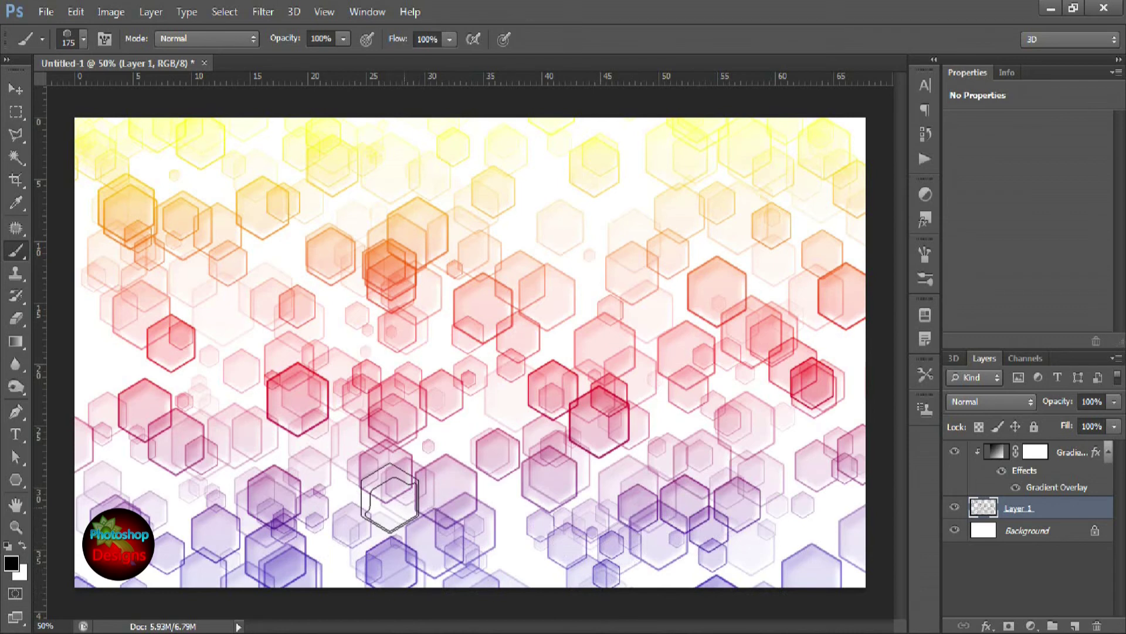
left_click(98, 359)
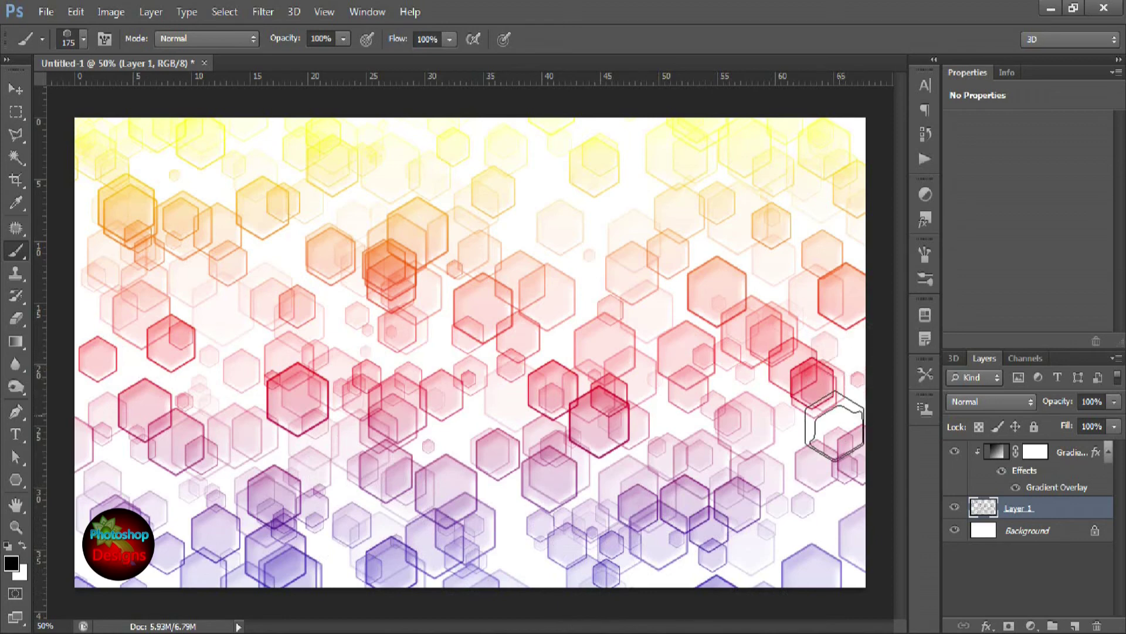
left_click(818, 510)
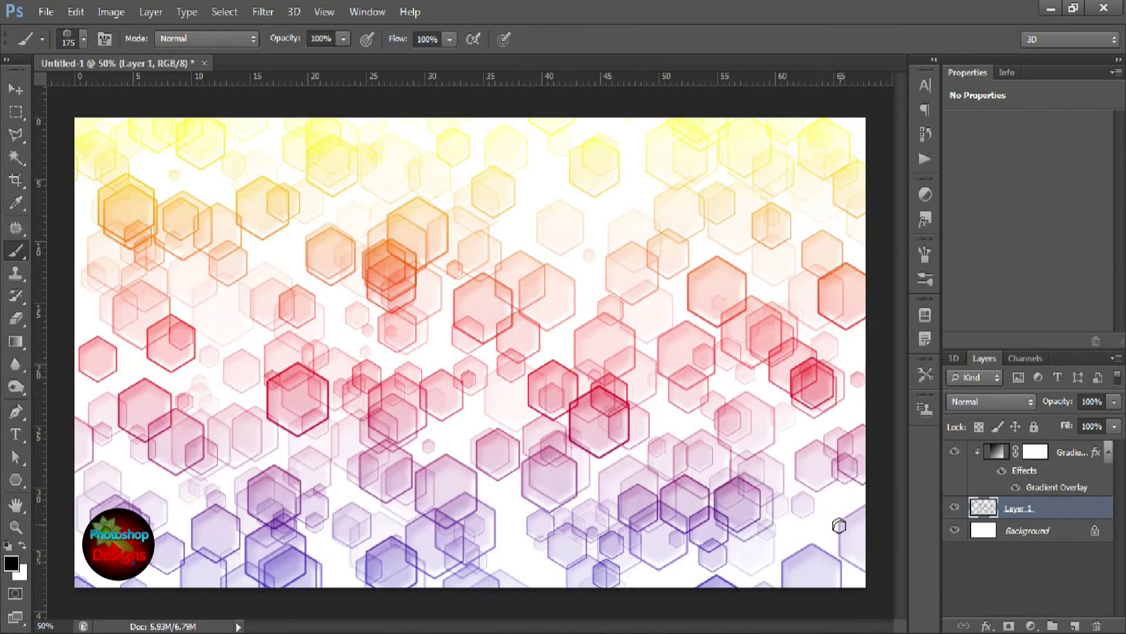
left_click(821, 535)
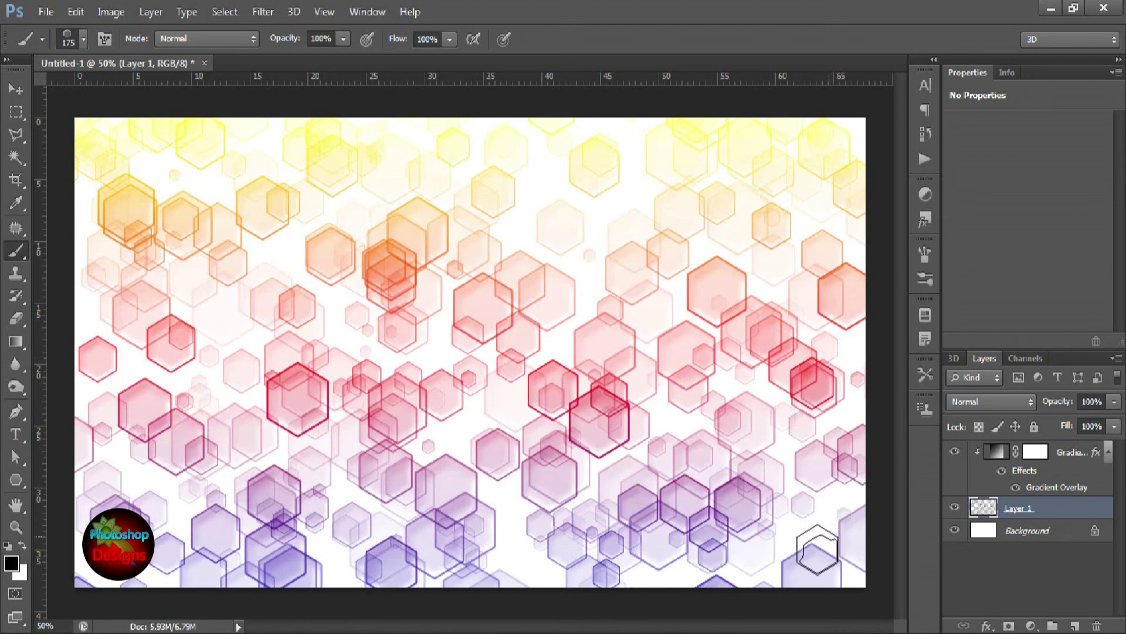
left_click(851, 486)
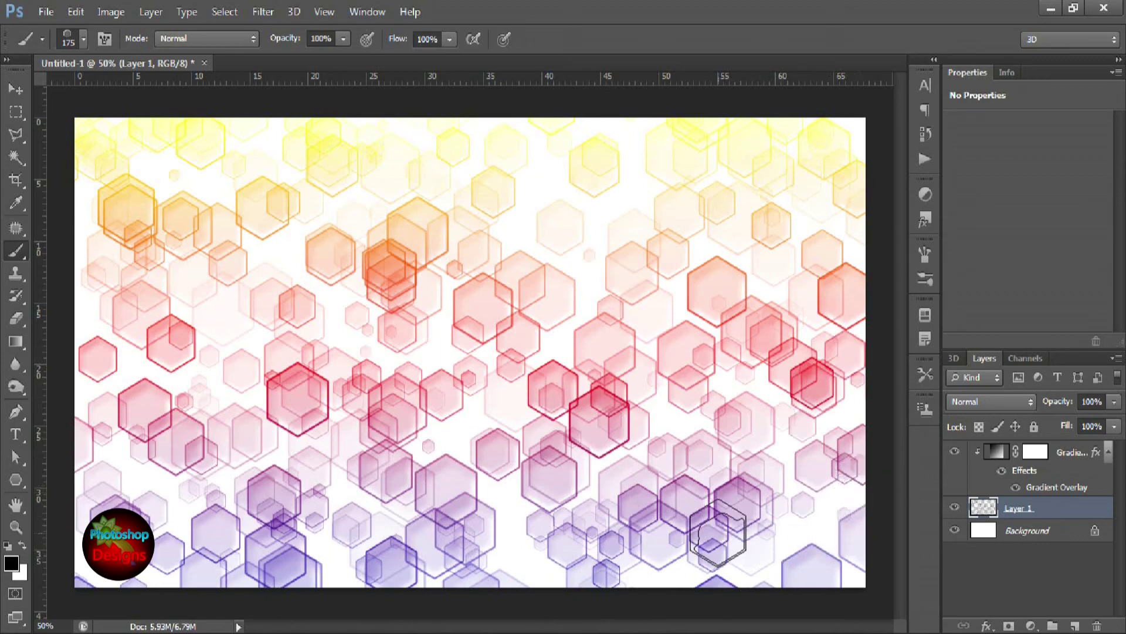
left_click(817, 527)
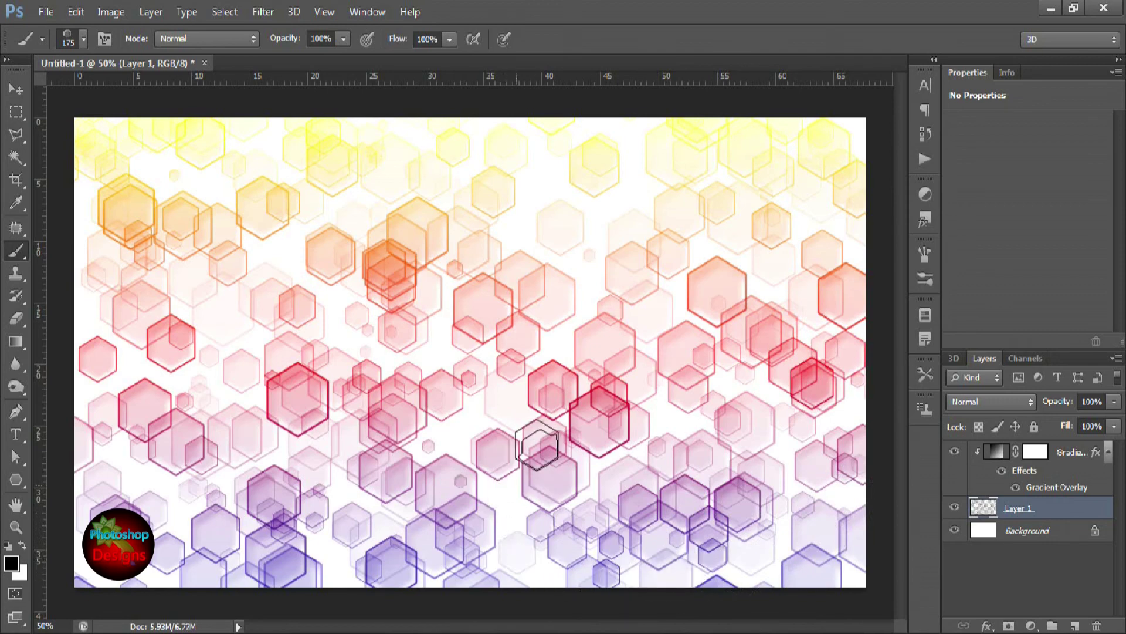
Stamp more hexagons into the upper area, left side and lower-left gaps.
left_click(545, 210)
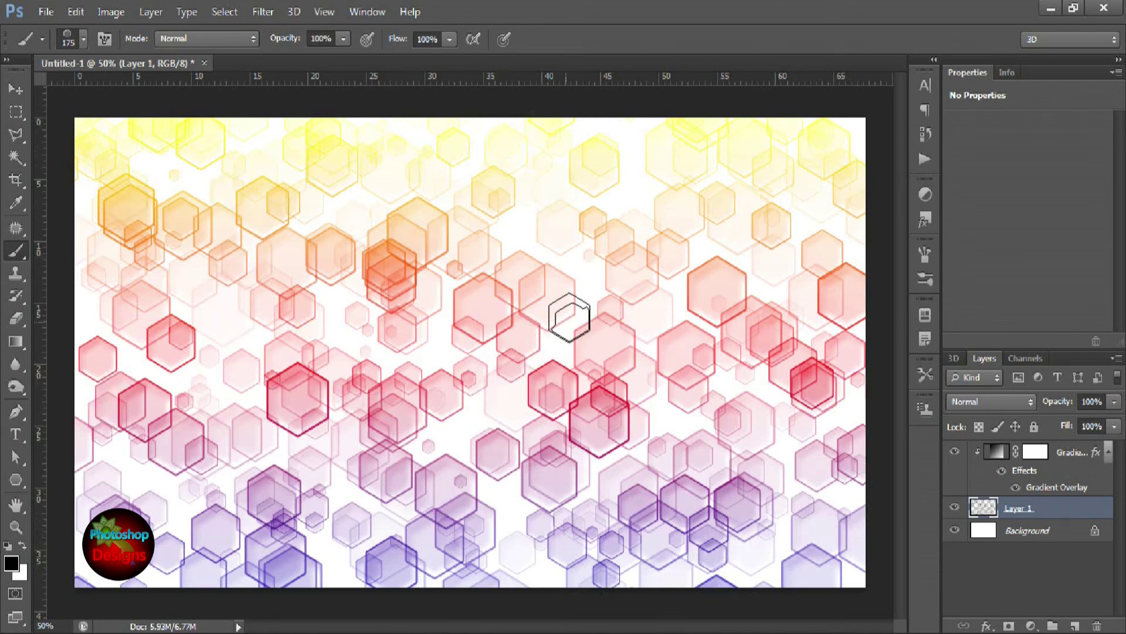
left_click(610, 235)
left_click(321, 317)
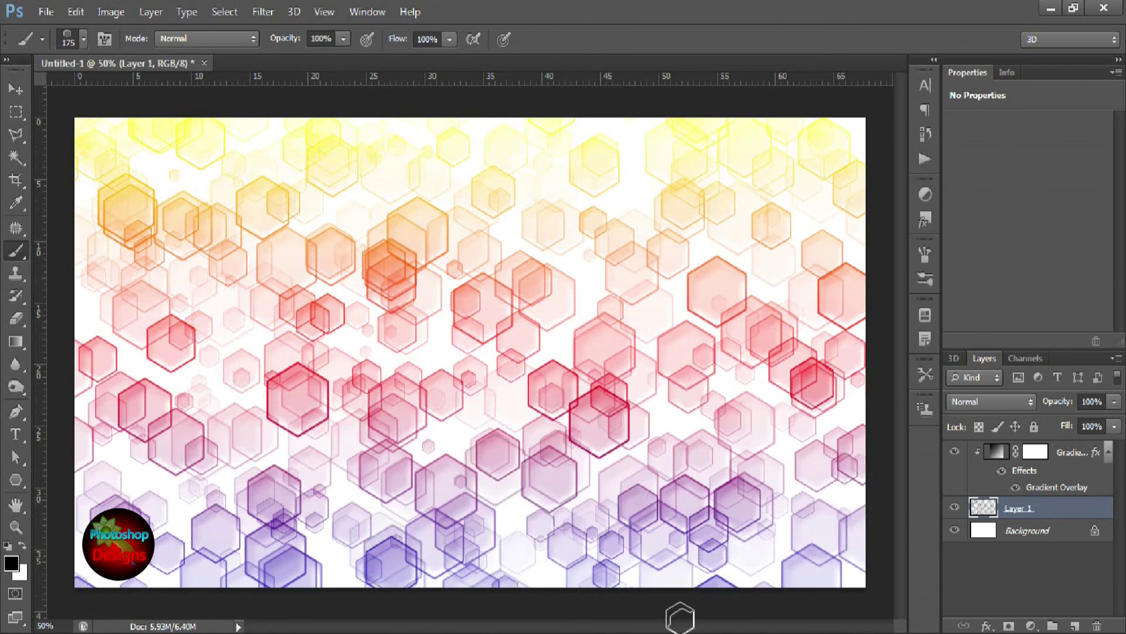
left_click(848, 480)
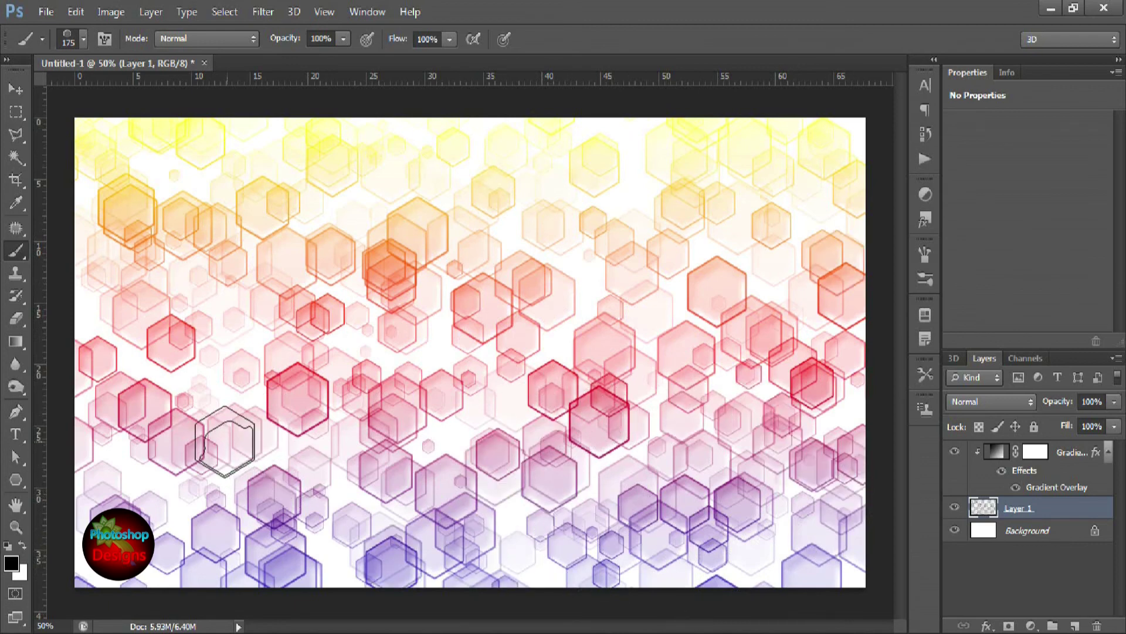
left_click(87, 473)
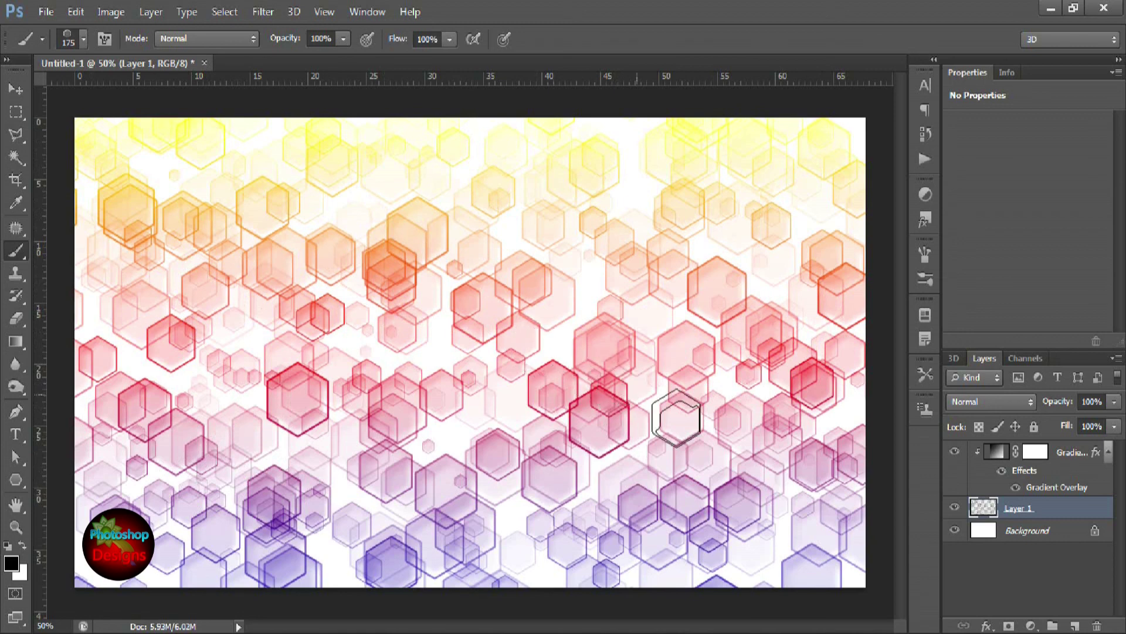
double_click(1075, 533)
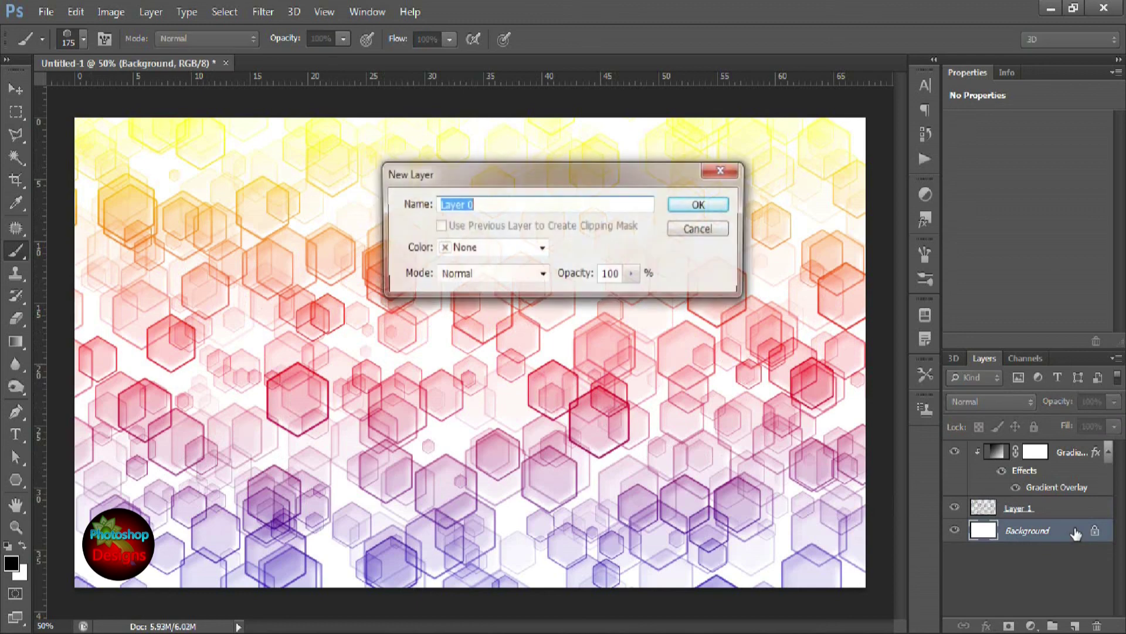
Convert Background to Layer 0 and give it a black (000000) Color Overlay.
left_click(702, 205)
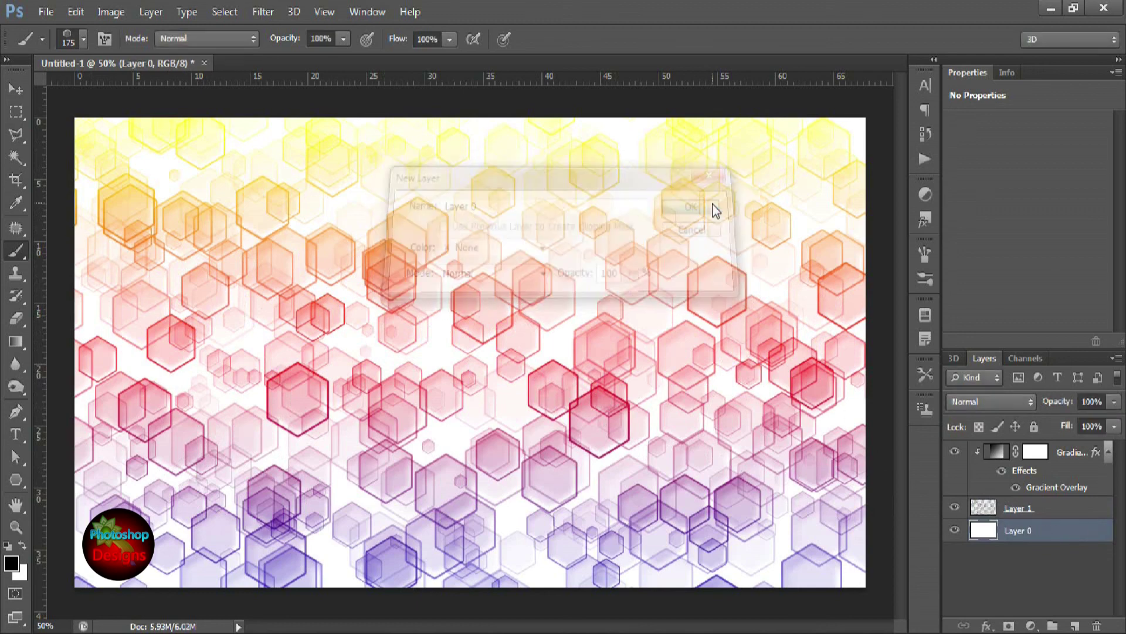
double_click(1063, 533)
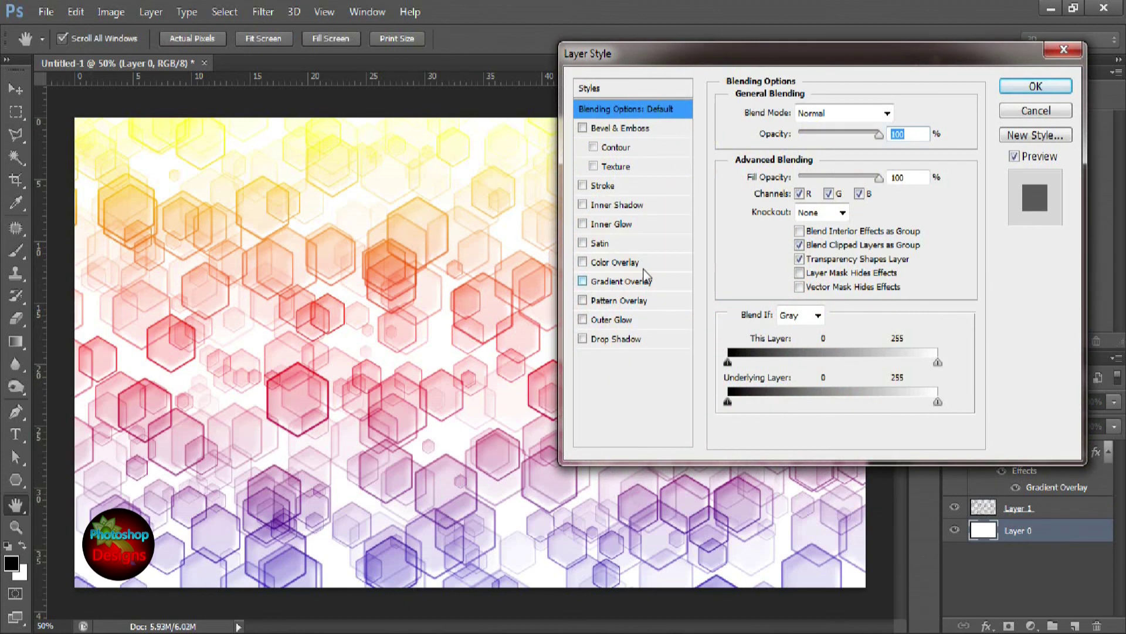
left_click(634, 263)
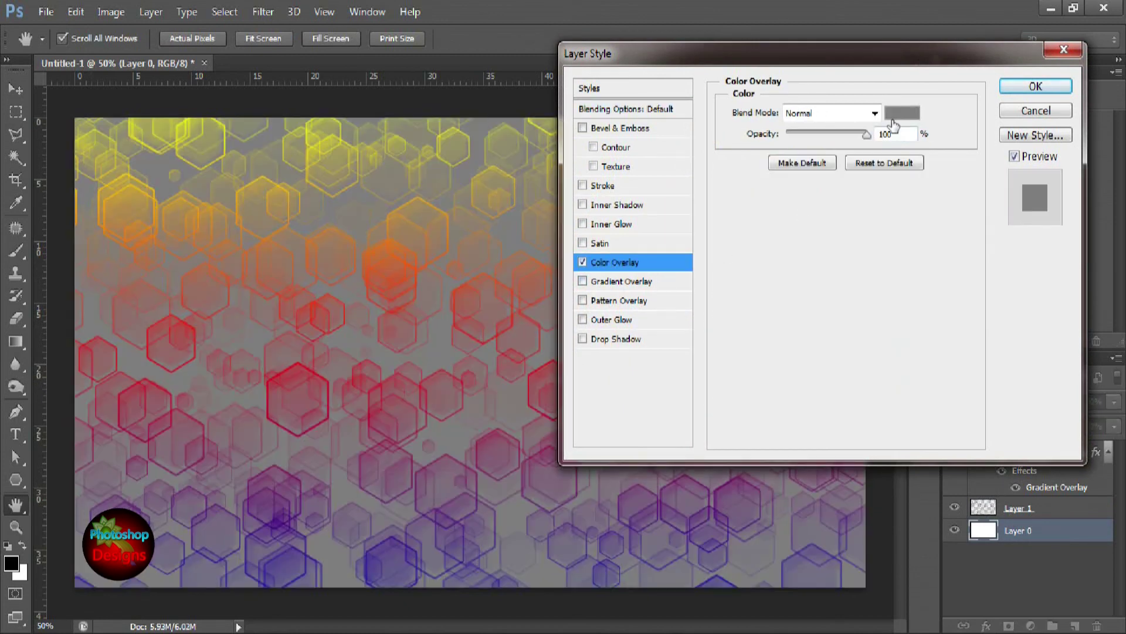
left_click(896, 113)
left_click_drag(627, 352, 566, 453)
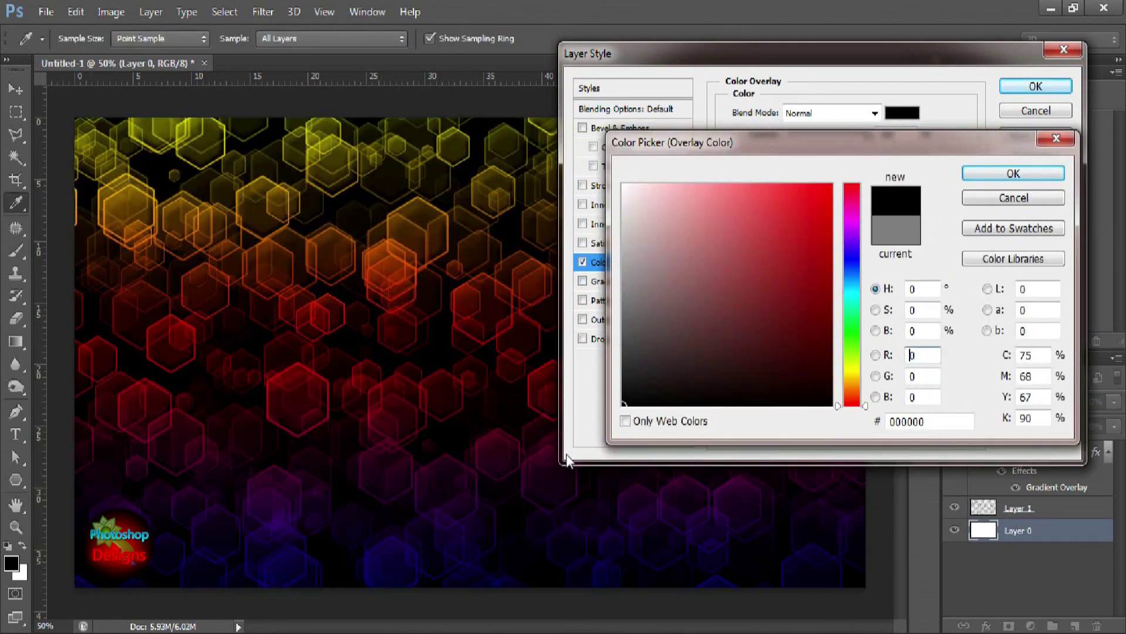
left_click(1014, 173)
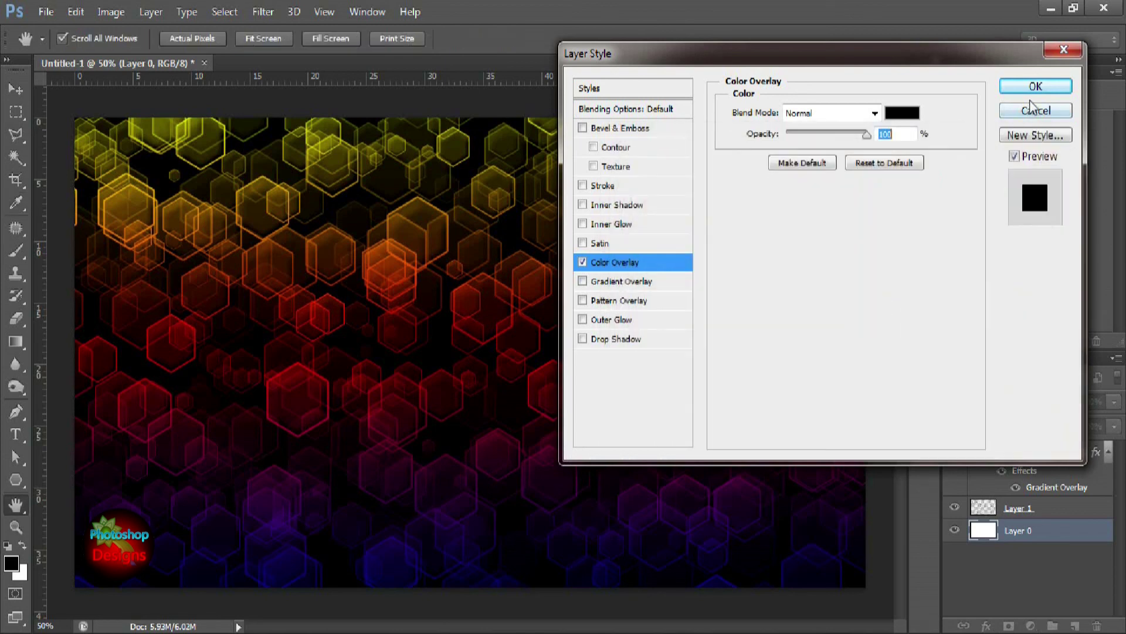
left_click(1036, 86)
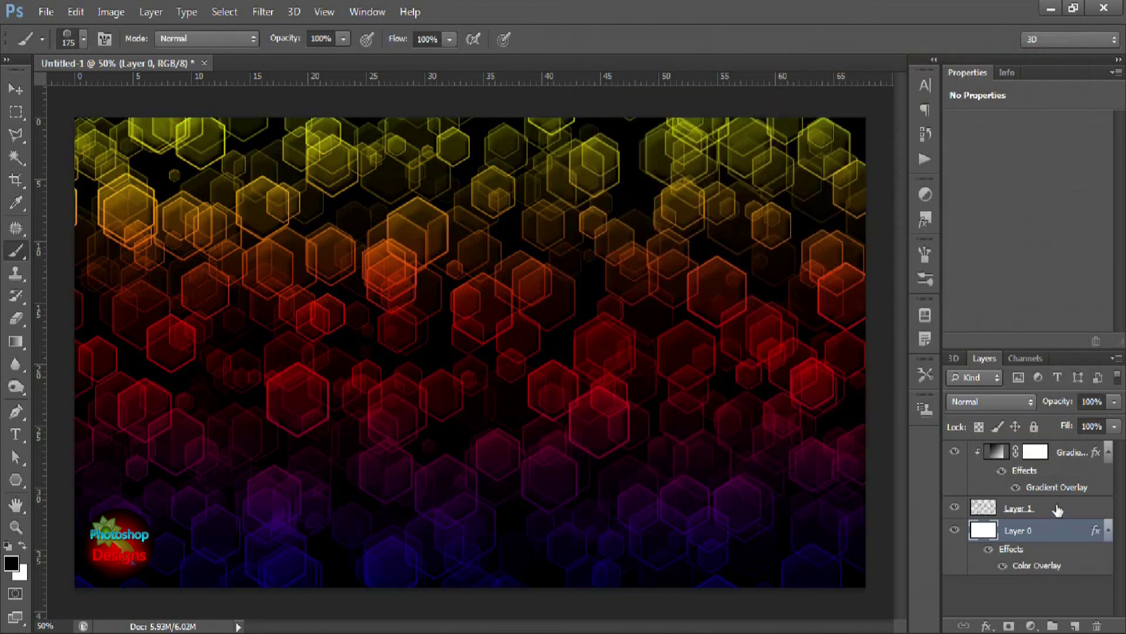
left_click(1057, 509)
Paint more hexagon strokes on Layer 1 across the top, middle and upper-right canvas.
mouse_move(625, 327)
left_mouse_down()
mouse_move(535, 259)
mouse_move(445, 259)
mouse_move(113, 356)
left_mouse_up()
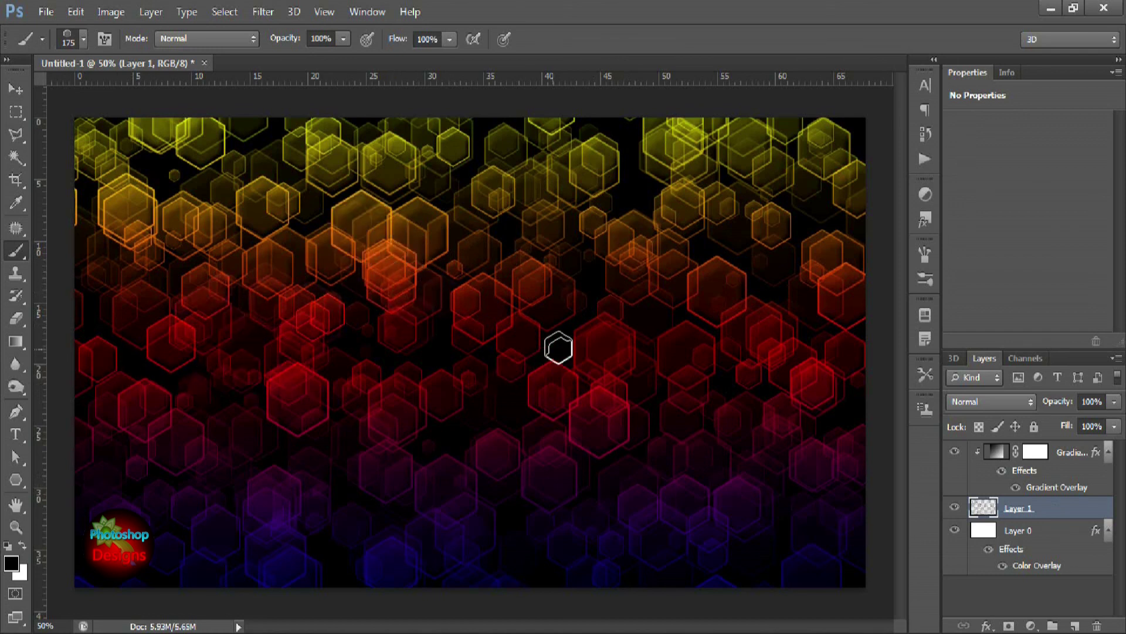
left_click_drag(516, 244, 442, 422)
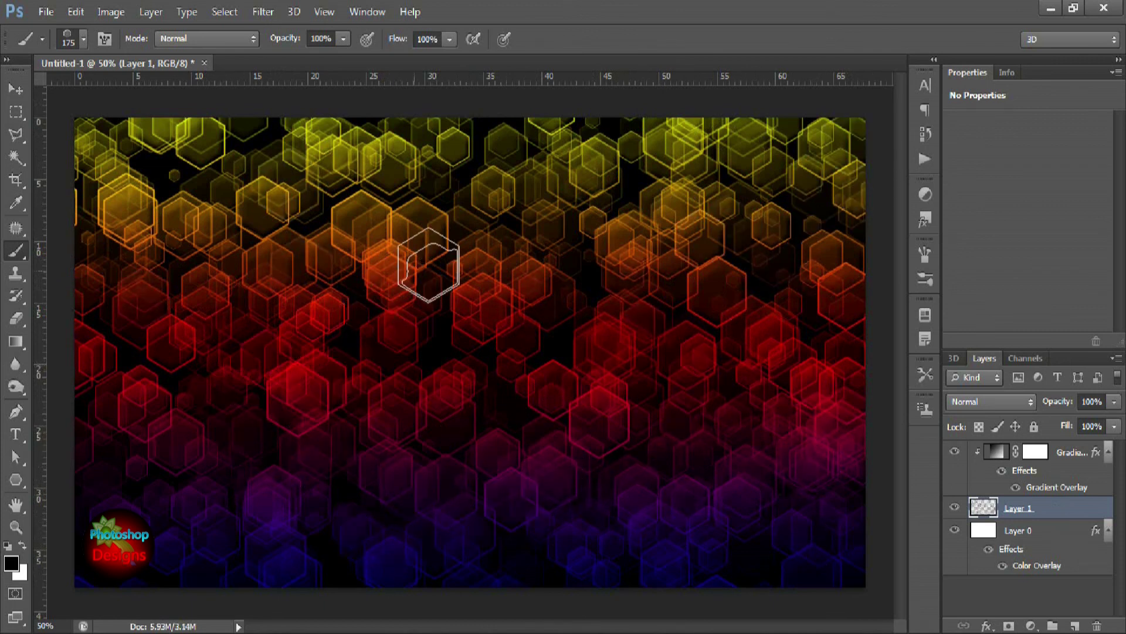
left_click_drag(596, 465, 764, 445)
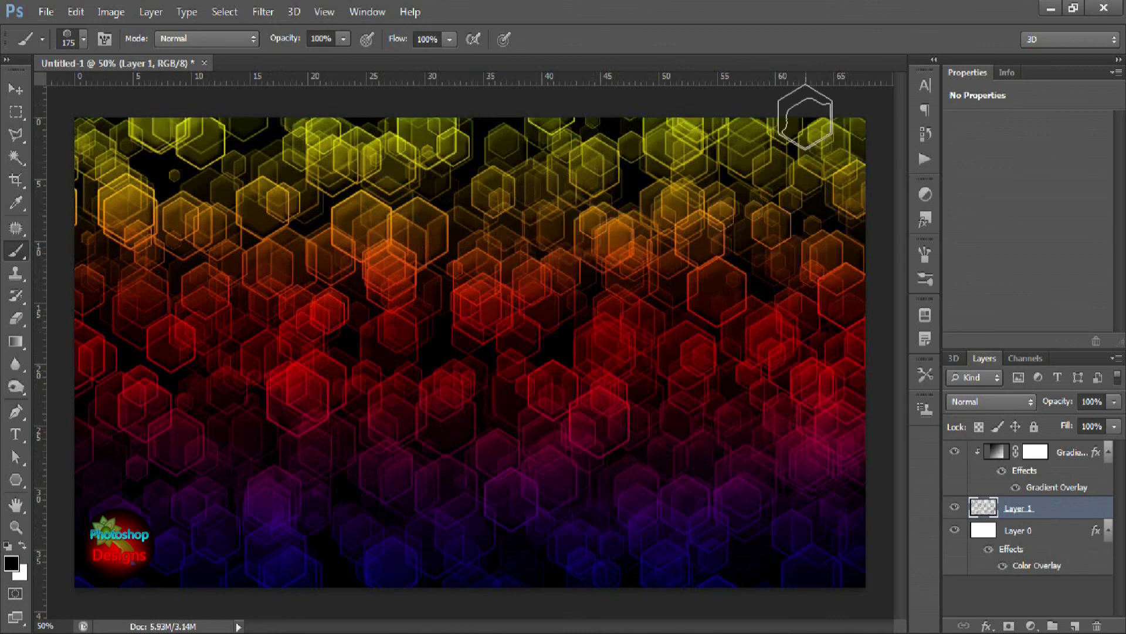
left_click_drag(311, 179, 109, 146)
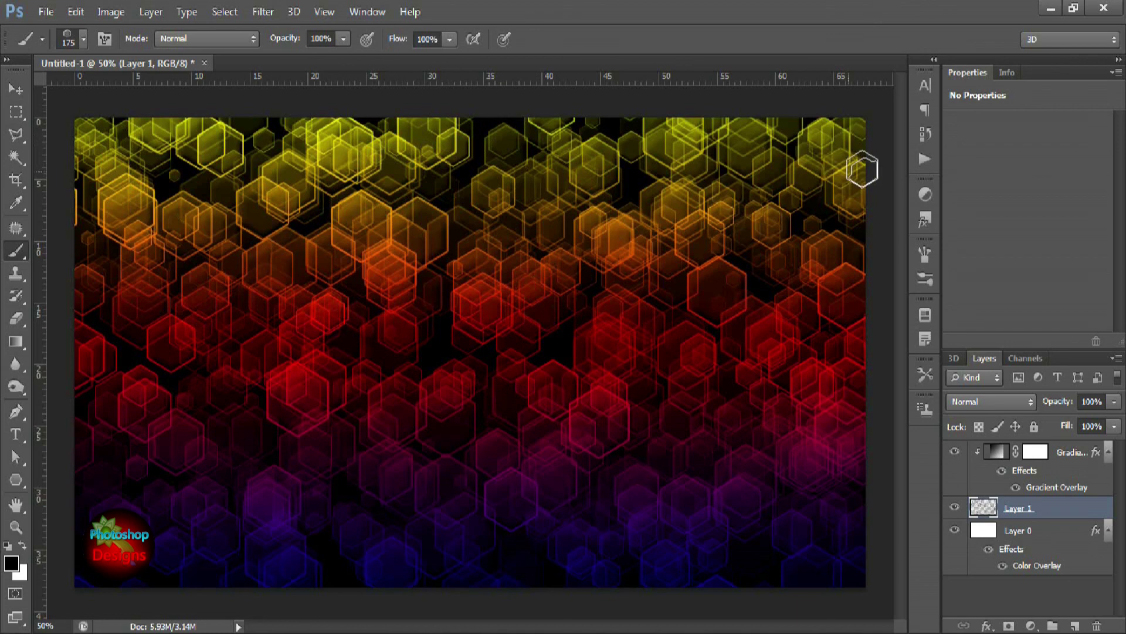
left_click_drag(850, 244, 745, 134)
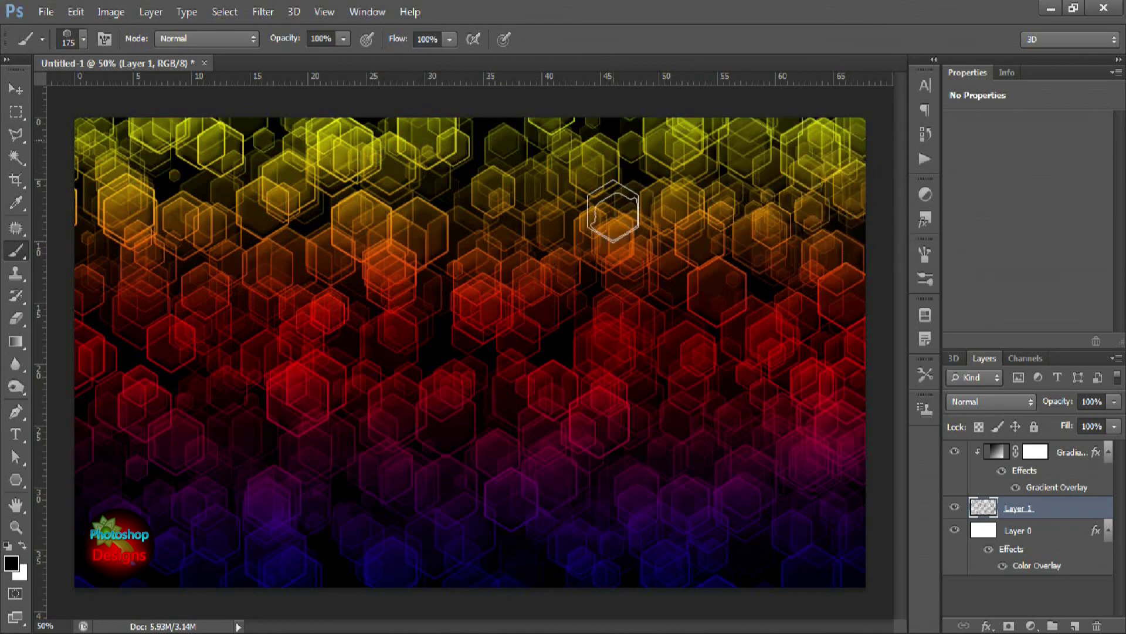